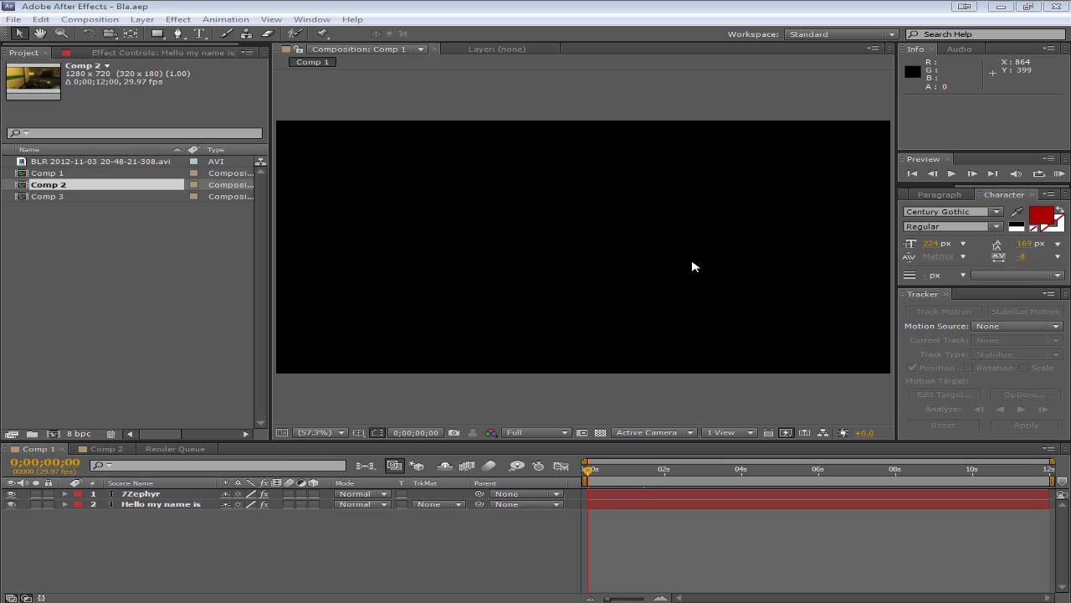
# Step: Preview the title animation to frame 12 and inspect the Hello my name is layer's properties
pyautogui.click(588, 473)
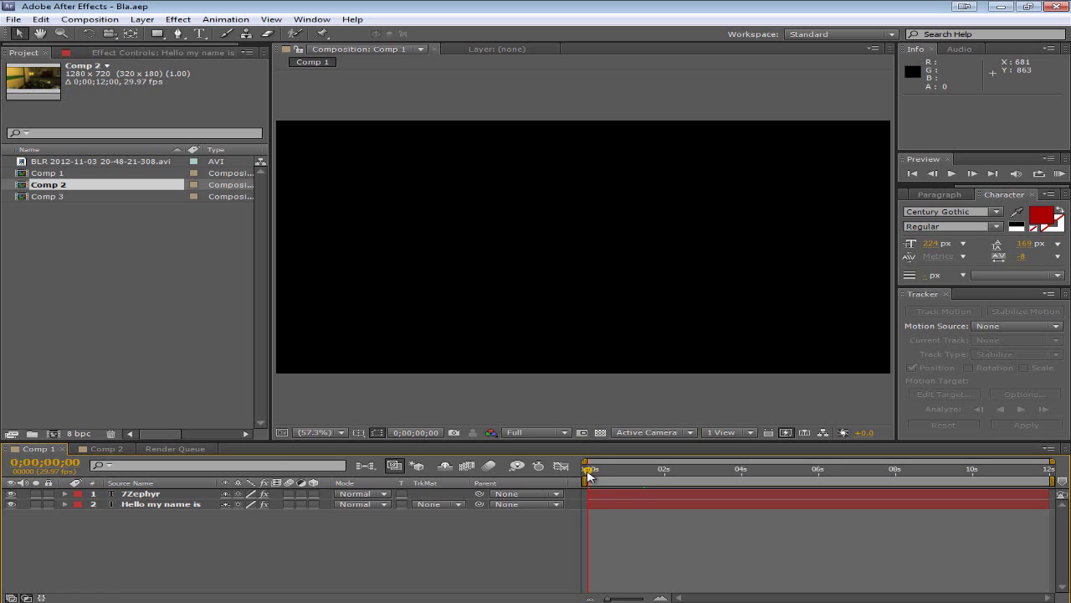
pyautogui.moveTo(588, 474); pyautogui.dragTo(554, 477)
pyautogui.moveTo(590, 472); pyautogui.dragTo(602, 471)
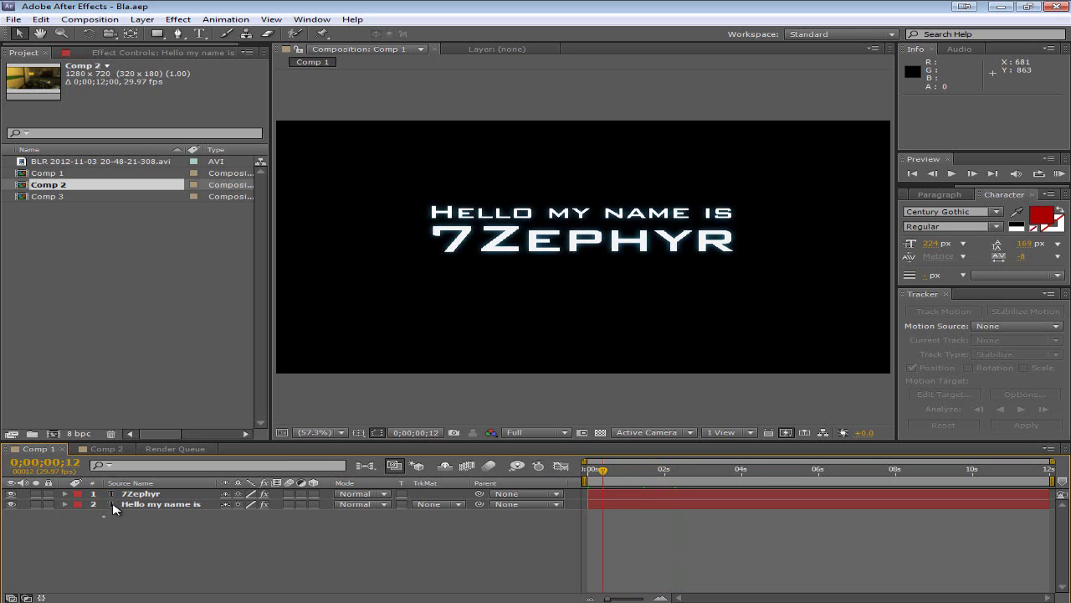
pyautogui.hotkey('ctrl', 'a')
pyautogui.click(64, 505)
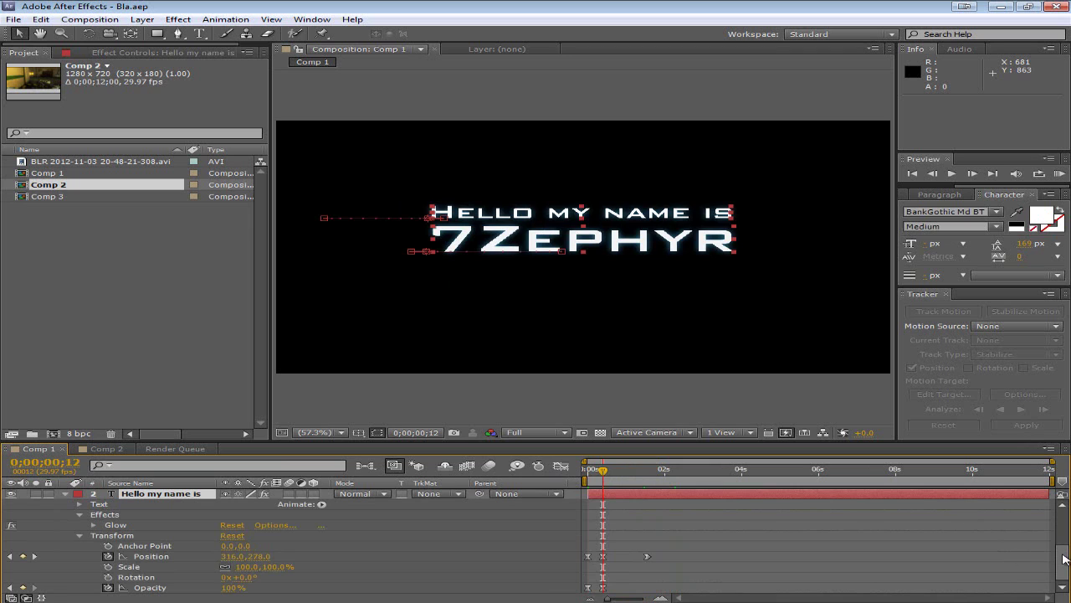
pyautogui.scroll(-1, 1060, 560)
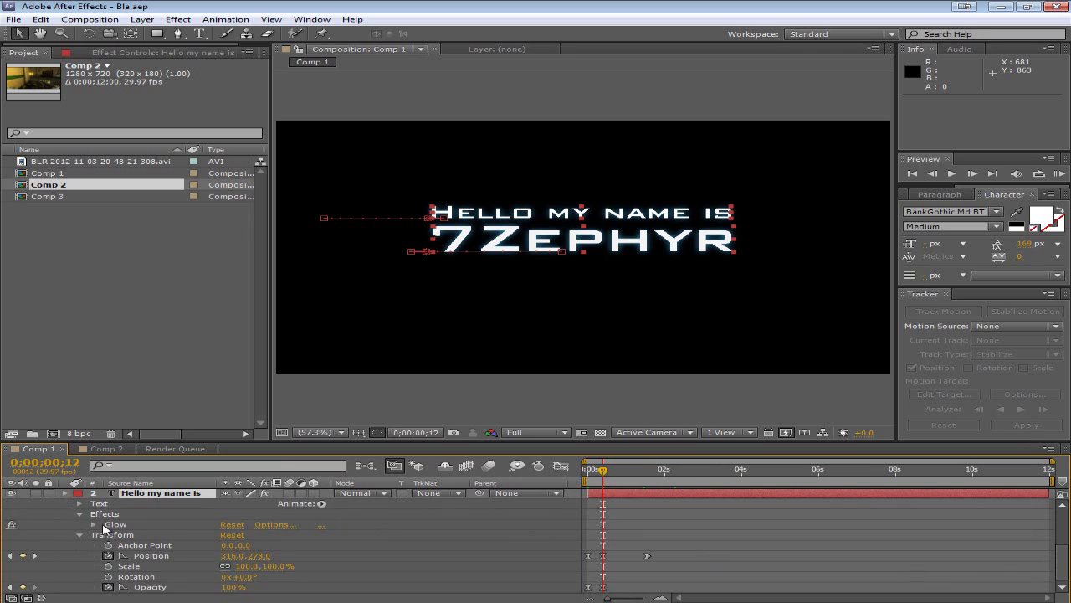
pyautogui.click(64, 494)
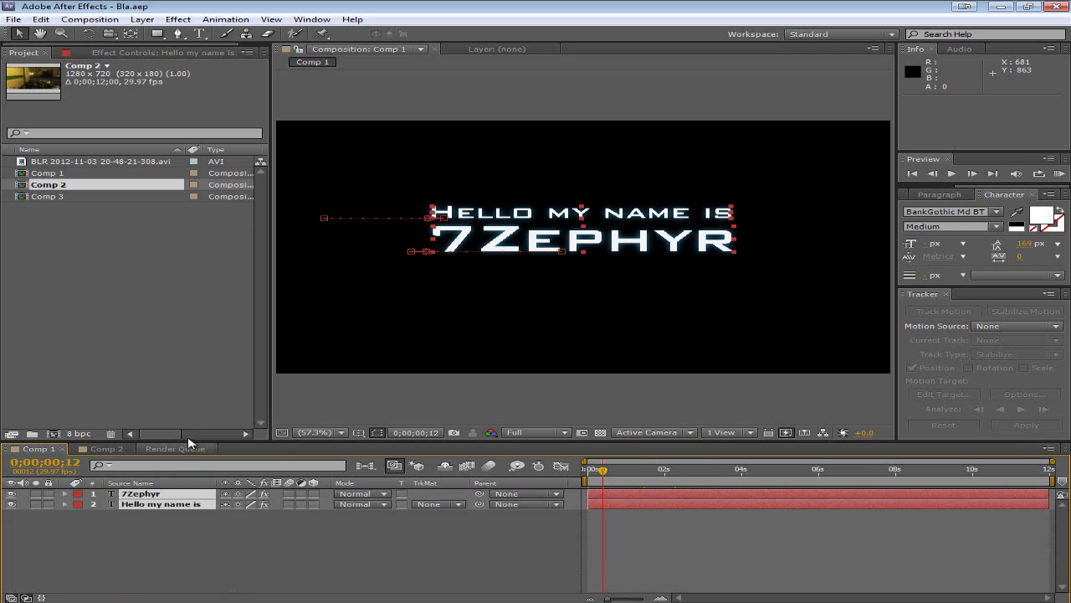
# Step: Show only the keyframed Position and Opacity properties of both title layers with U
pyautogui.press('u')
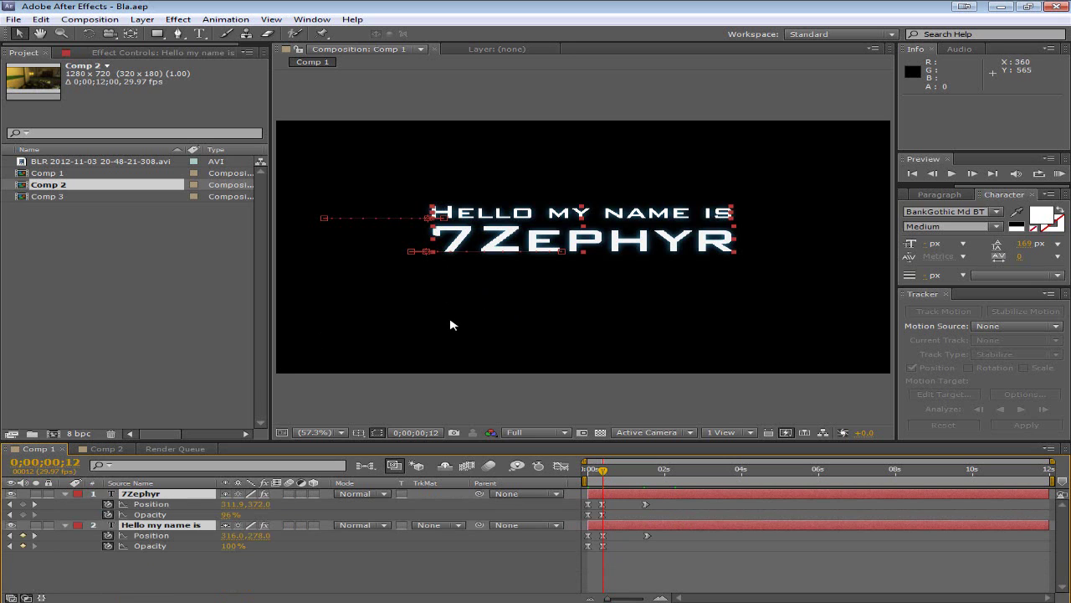
pyautogui.click(147, 514)
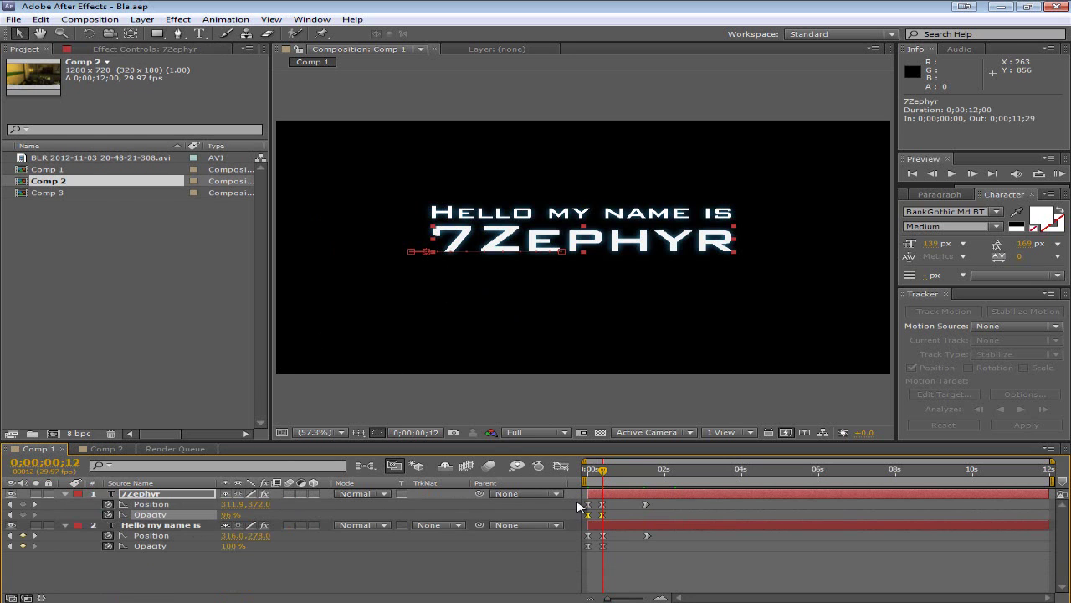
pyautogui.click(171, 505)
pyautogui.click(141, 533)
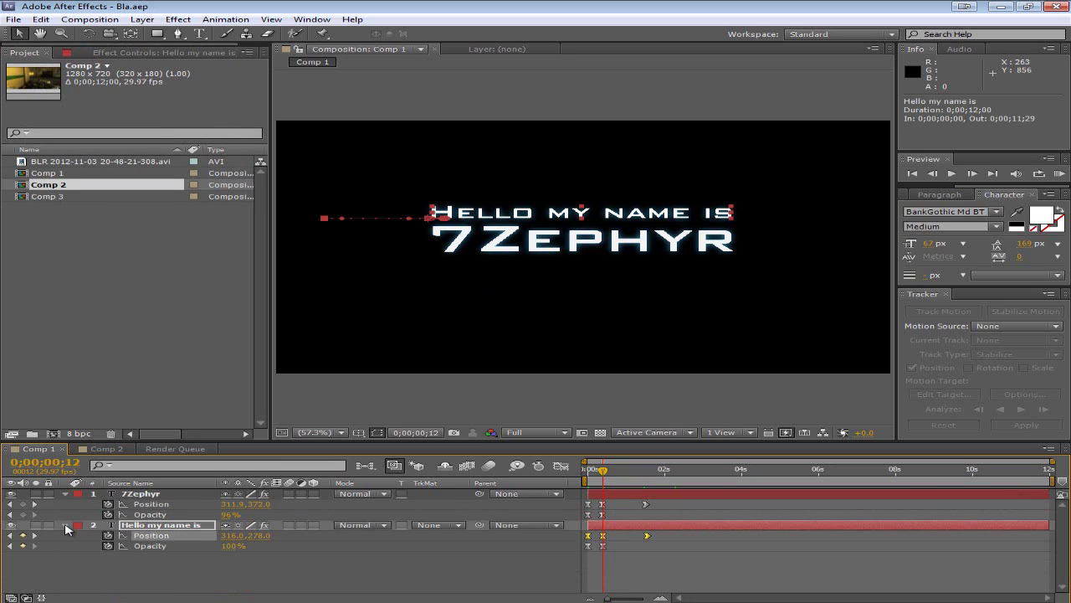
pyautogui.click(66, 524)
pyautogui.click(65, 494)
pyautogui.hotkey('ctrl', 'a')
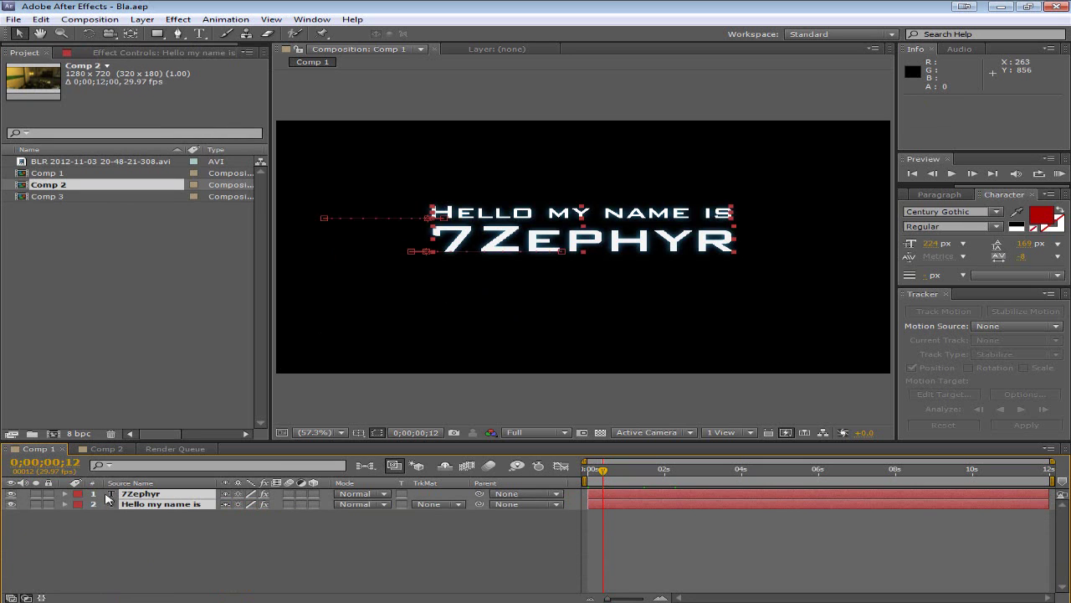
pyautogui.click(65, 494)
pyautogui.scroll(-3, 234, 522)
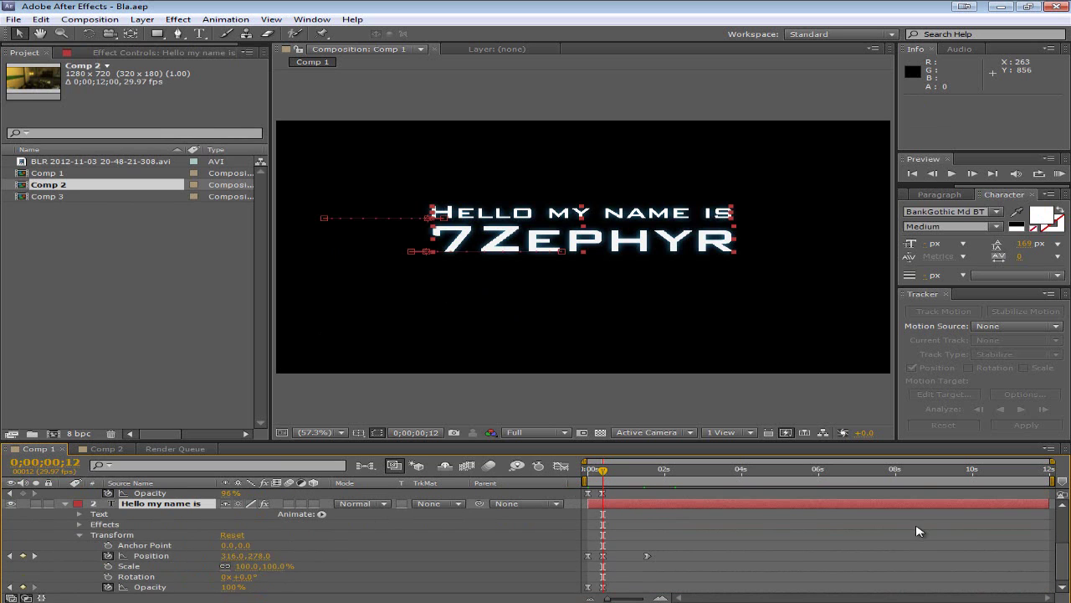
pyautogui.scroll(3, 1059, 558)
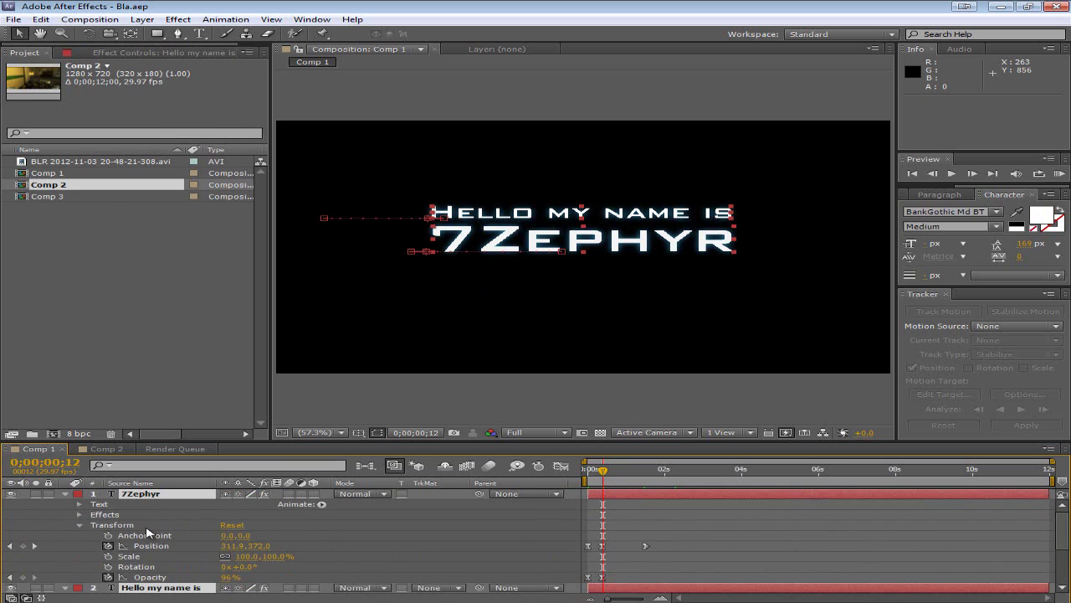
pyautogui.press('u')
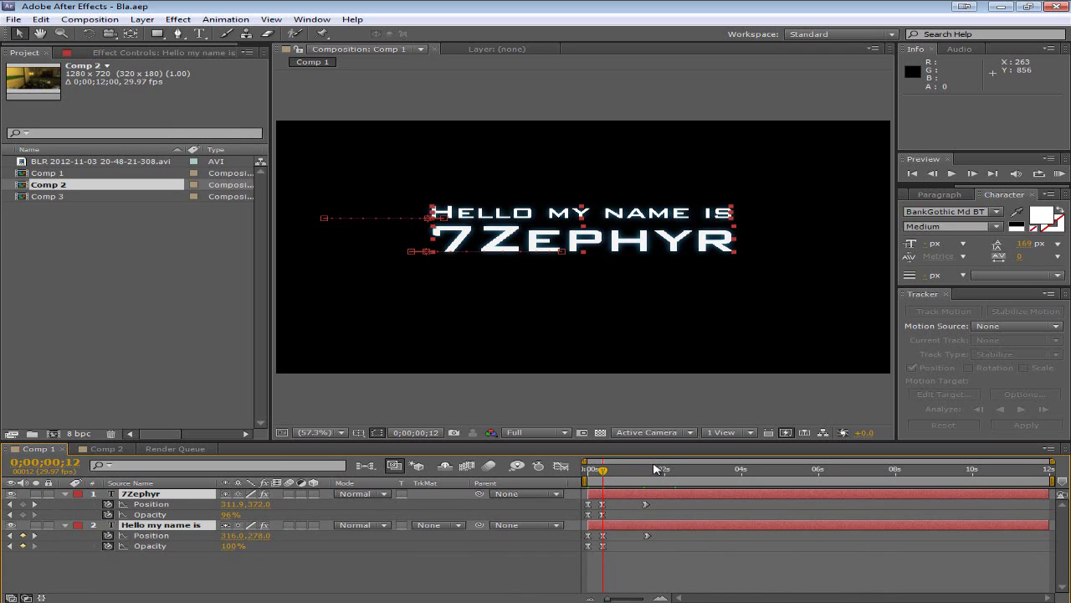
# Step: Delete the later Position keyframes of 7Zephyr and Hello my name is, then check the result
pyautogui.moveTo(666, 509); pyautogui.dragTo(640, 512)
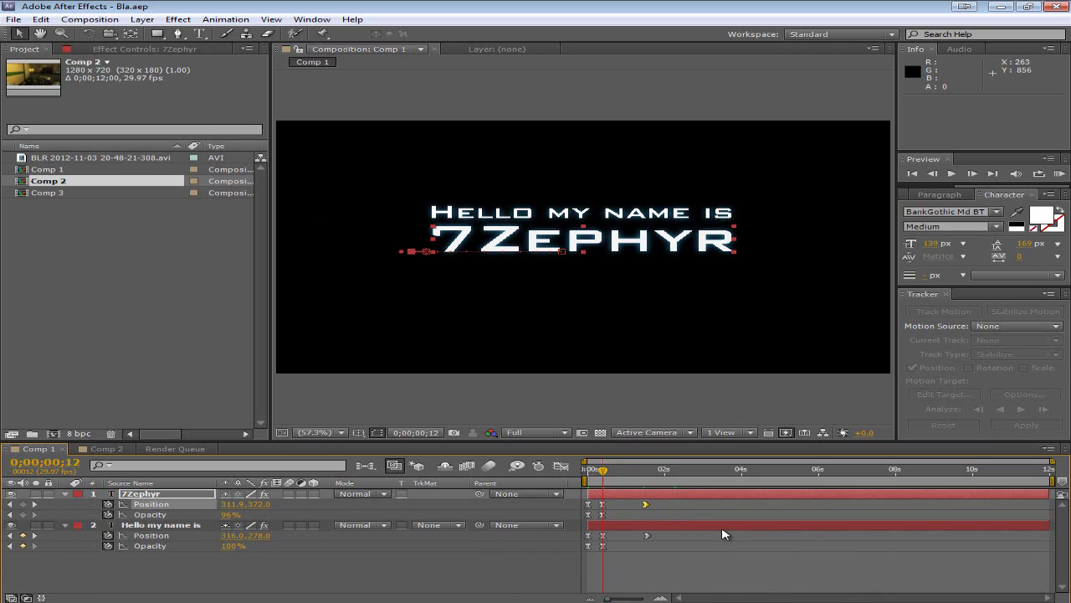
pyautogui.press('Delete')
pyautogui.click(647, 535)
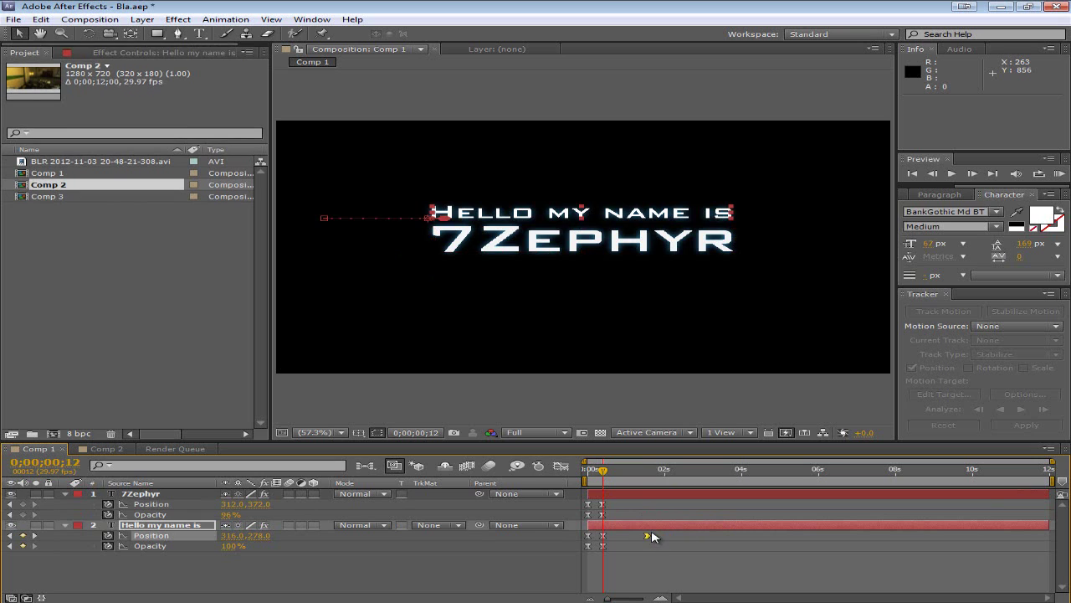
pyautogui.moveTo(604, 484); pyautogui.dragTo(621, 544)
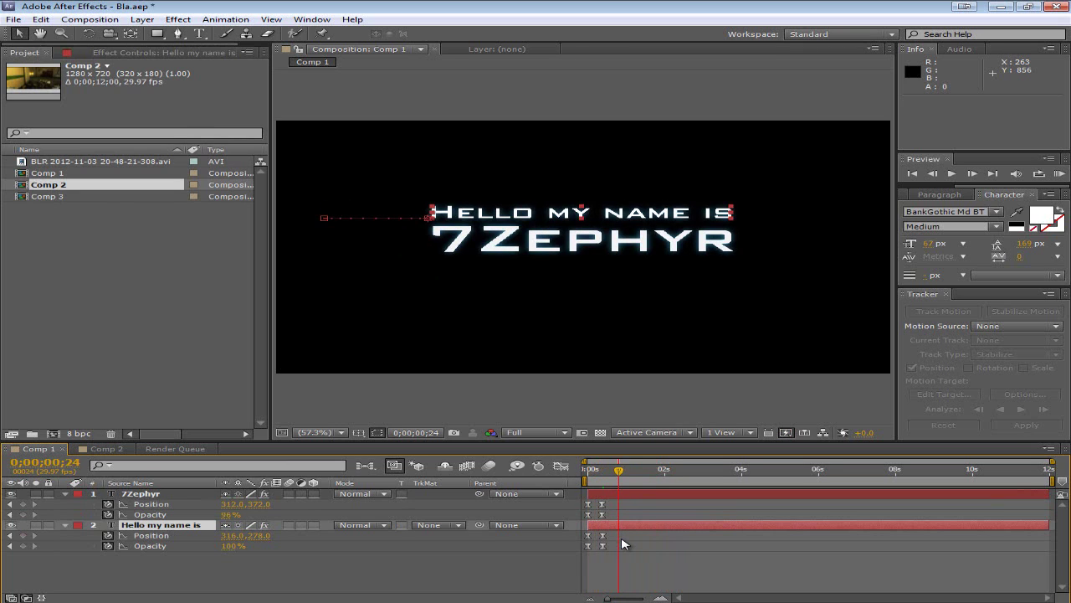
# Step: Drop 7Zephyr's Glow Intensity to 0.0, then select the Hello my name is layer
pyautogui.click(627, 556)
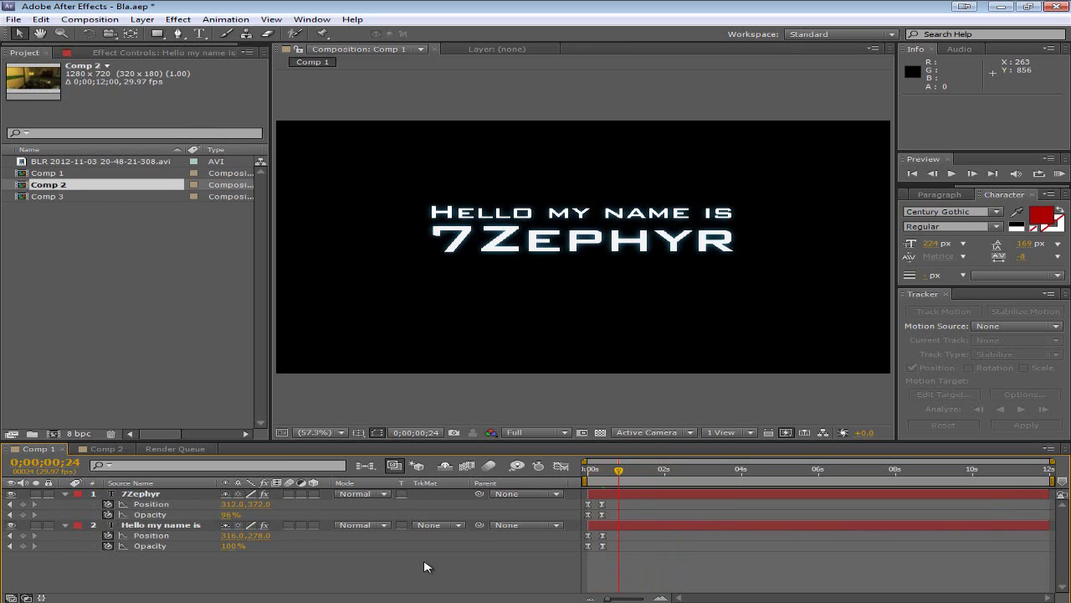
pyautogui.click(140, 494)
pyautogui.click(143, 48)
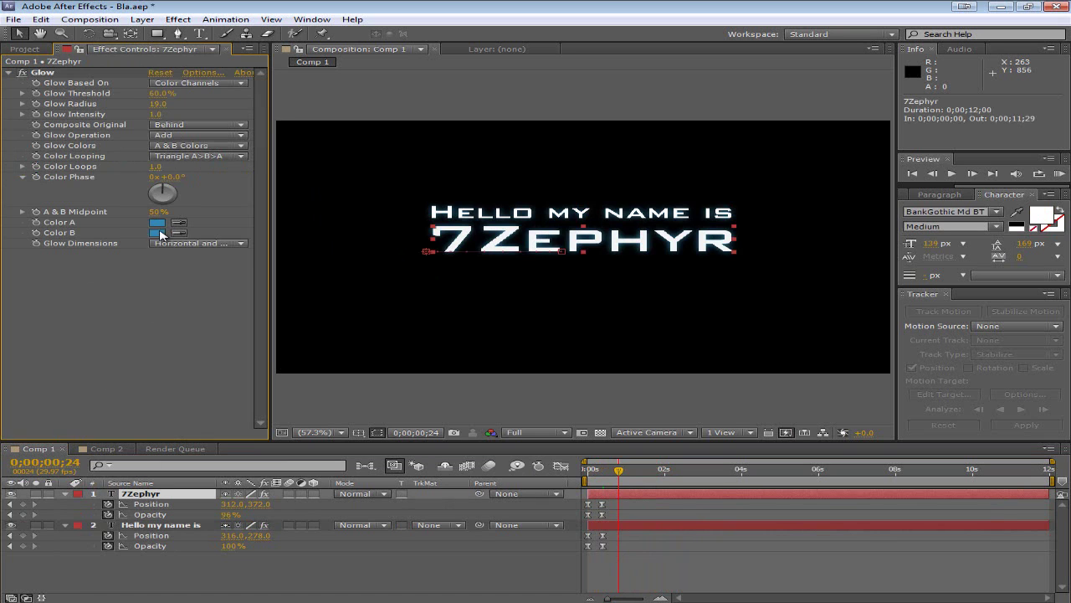
pyautogui.moveTo(156, 115); pyautogui.dragTo(86, 116)
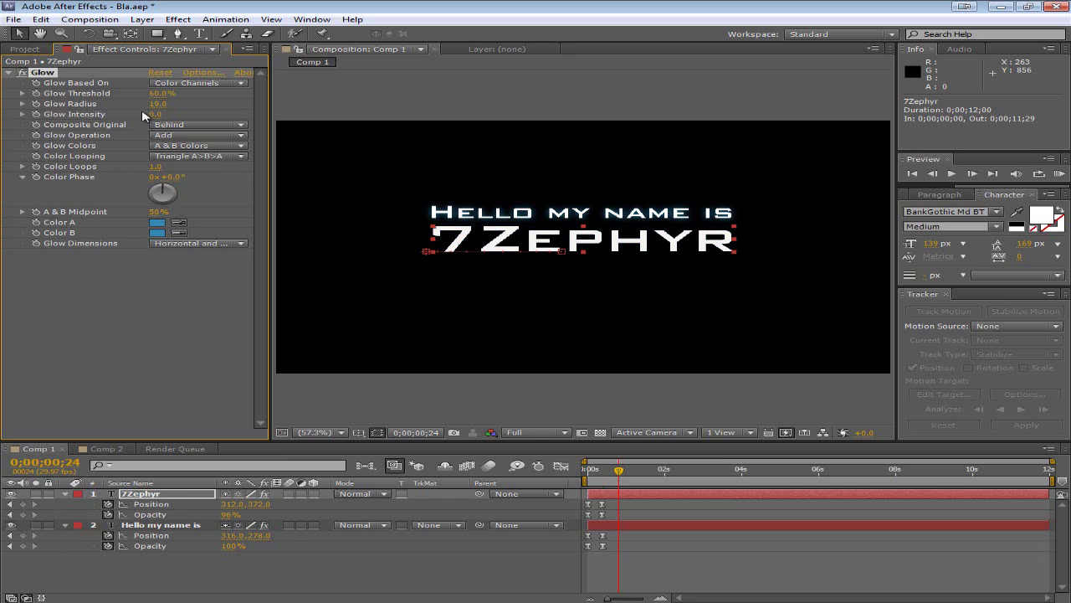
pyautogui.click(138, 527)
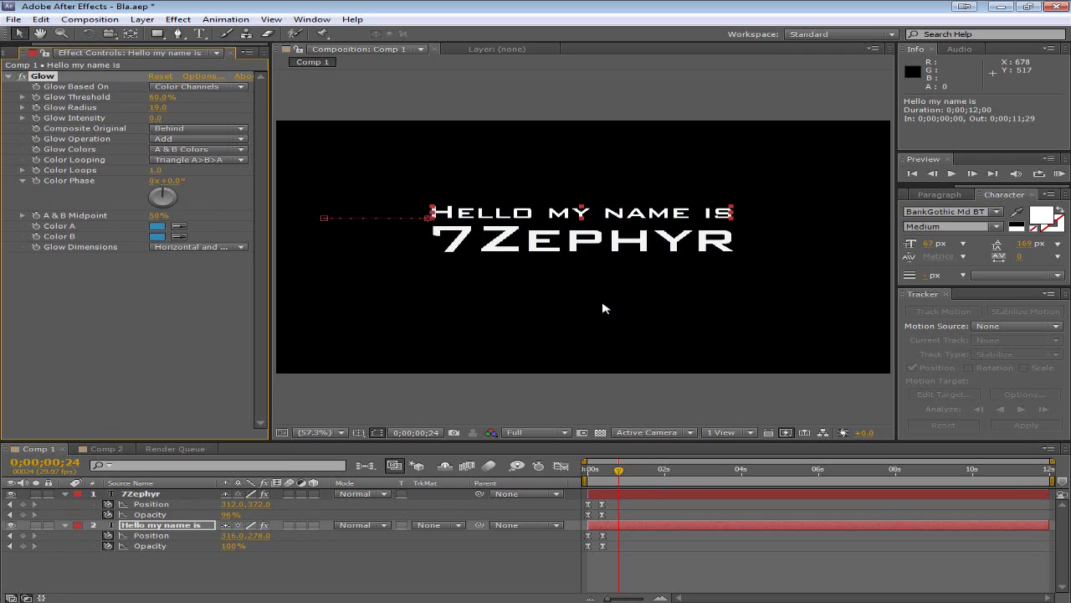
# Step: Advance the current time to about 0;00;01;00 and collapse both title layers
pyautogui.click(534, 97)
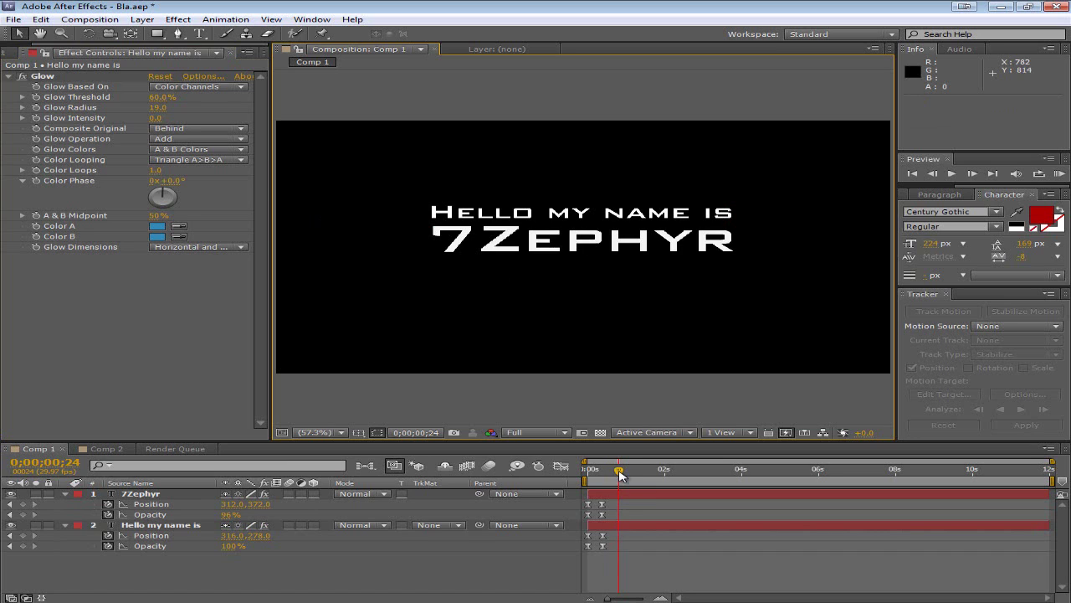
pyautogui.moveTo(620, 474); pyautogui.dragTo(624, 473)
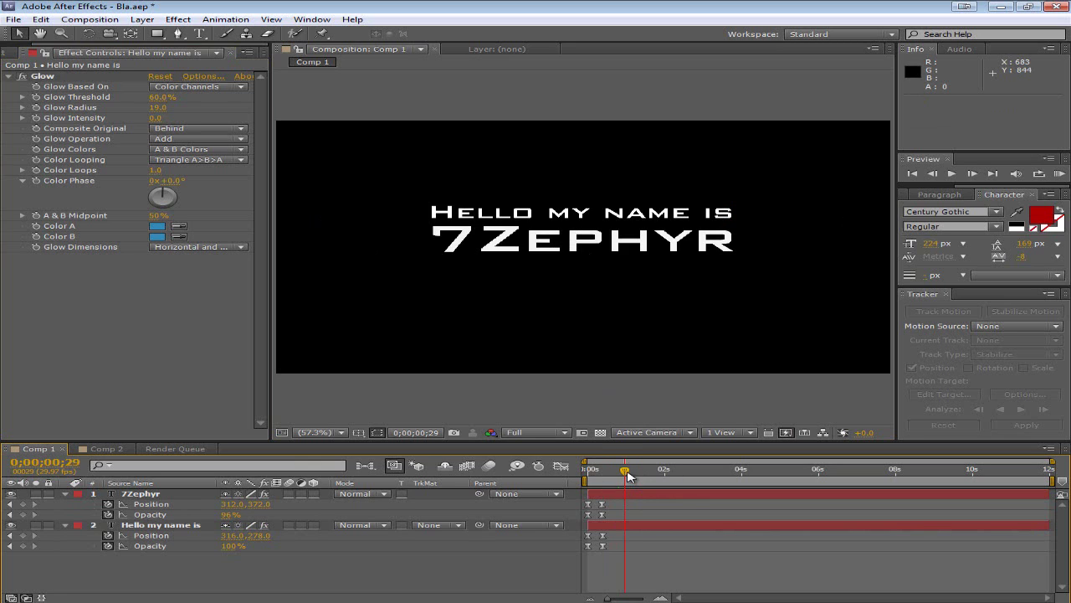
pyautogui.moveTo(628, 475); pyautogui.dragTo(633, 476)
pyautogui.click(65, 494)
pyautogui.click(64, 504)
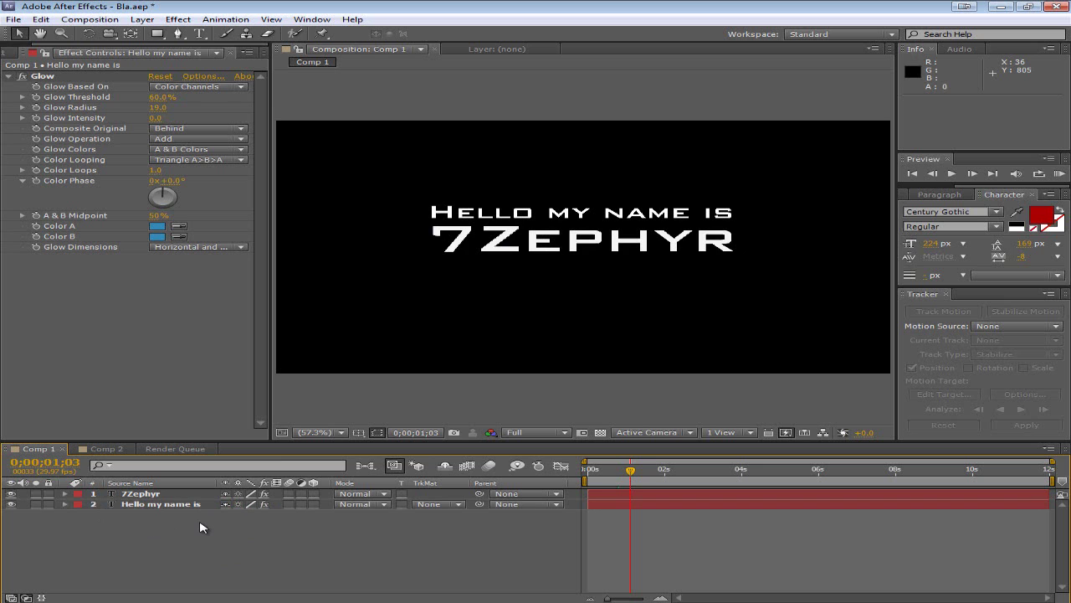
# Step: Add Adjustment Layer 1 via Layer > New and briefly expand its Transform group
pyautogui.rightClick(176, 529)
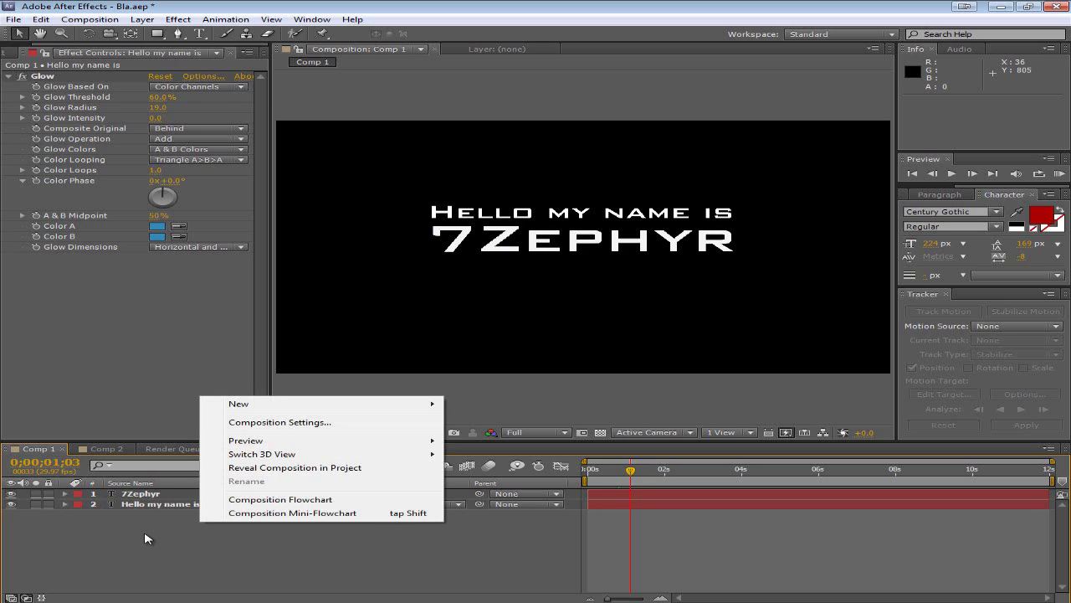
pyautogui.click(153, 22)
pyautogui.moveTo(164, 33)
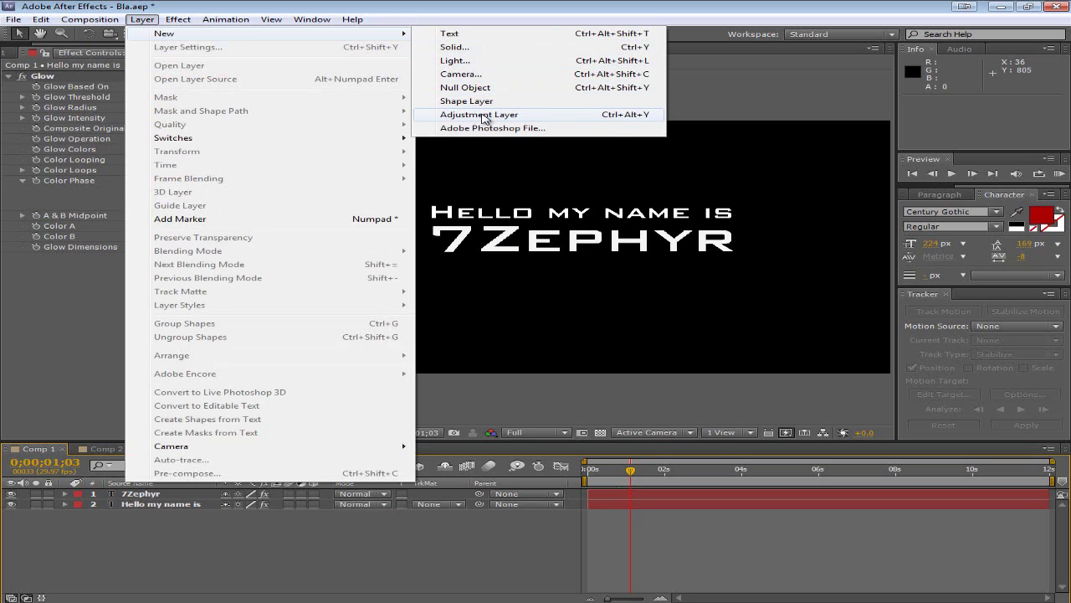
pyautogui.click(484, 118)
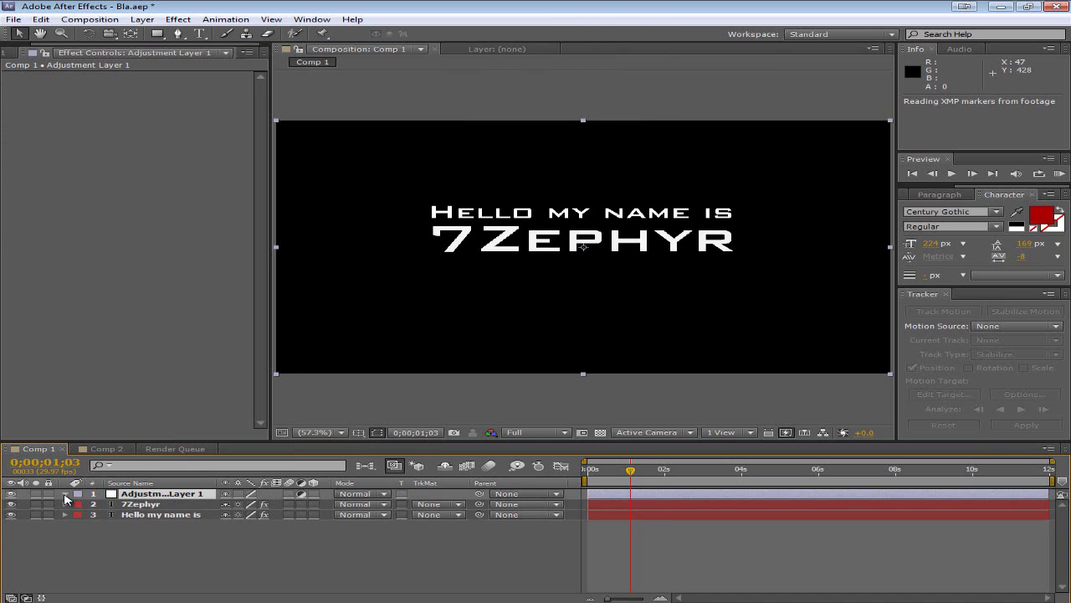
pyautogui.click(65, 494)
pyautogui.click(80, 504)
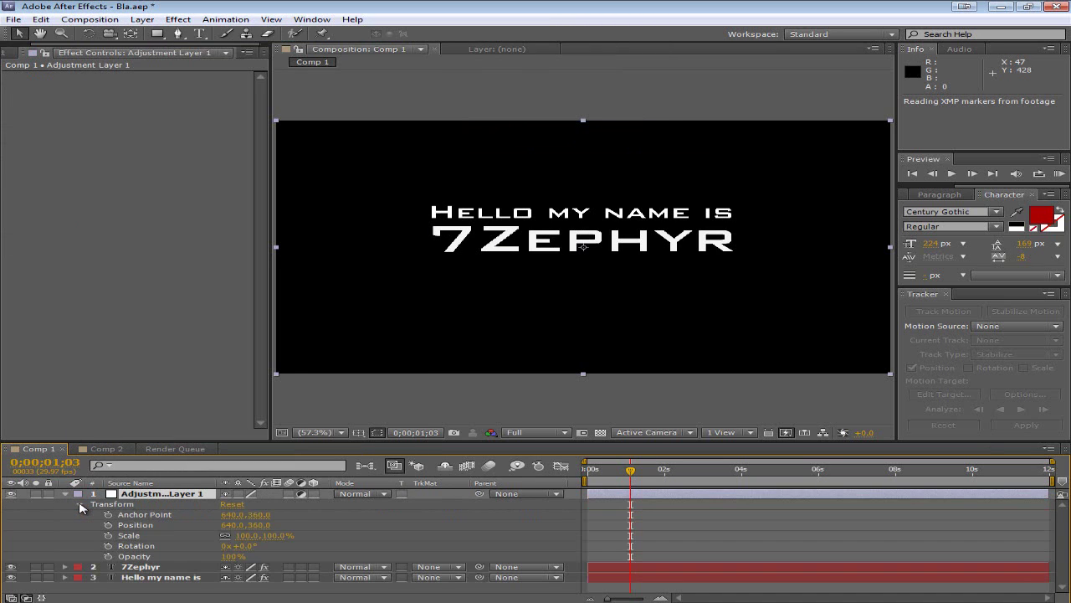
pyautogui.click(80, 505)
pyautogui.click(66, 494)
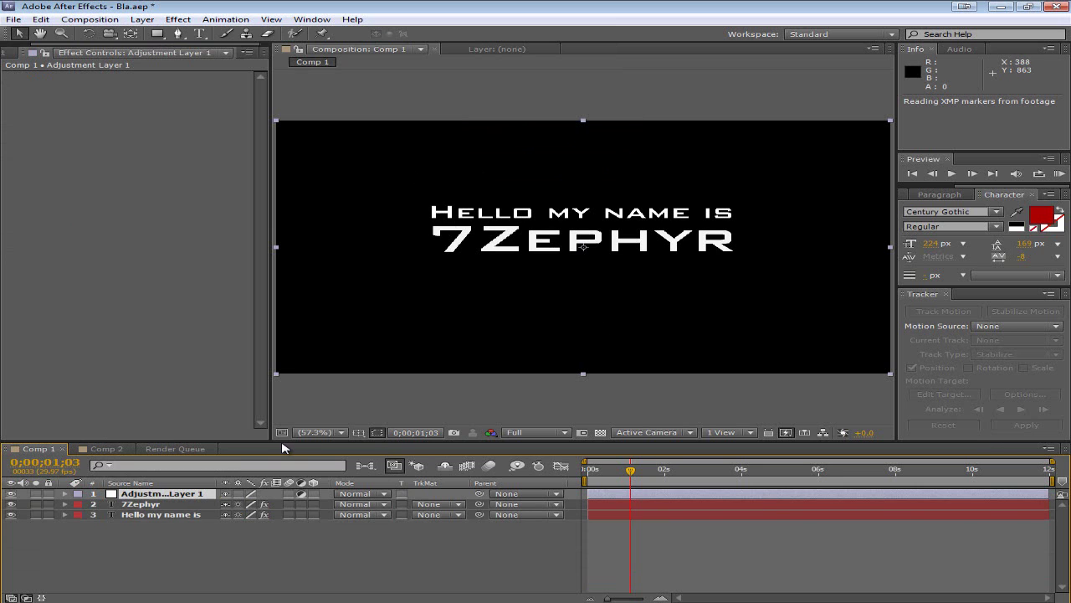
# Step: Move 7Zephyr's Glow effect onto Adjustment Layer 1
pyautogui.click(178, 19)
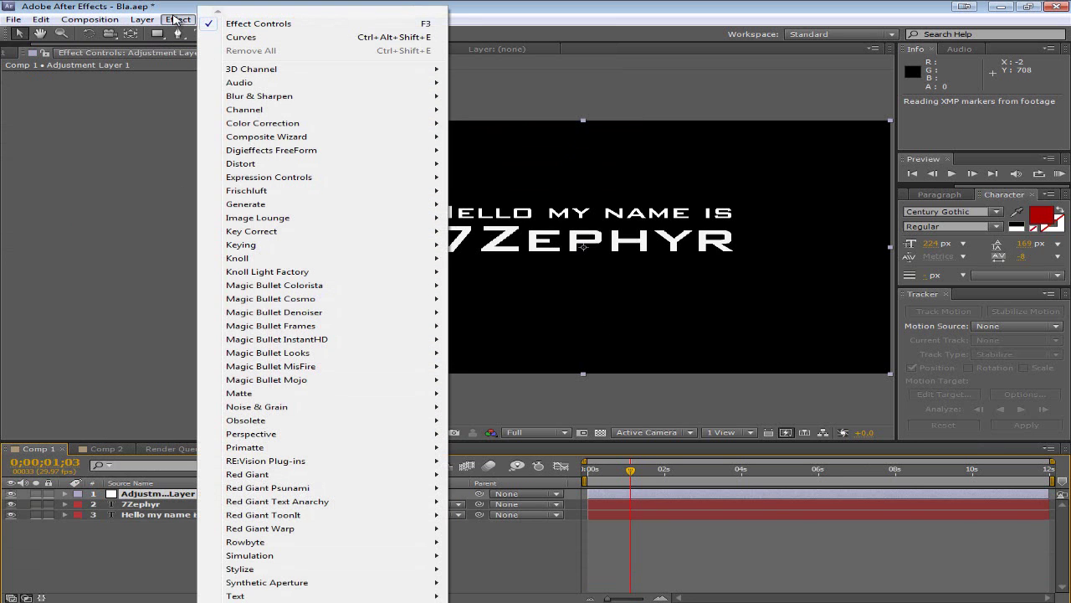
pyautogui.click(147, 507)
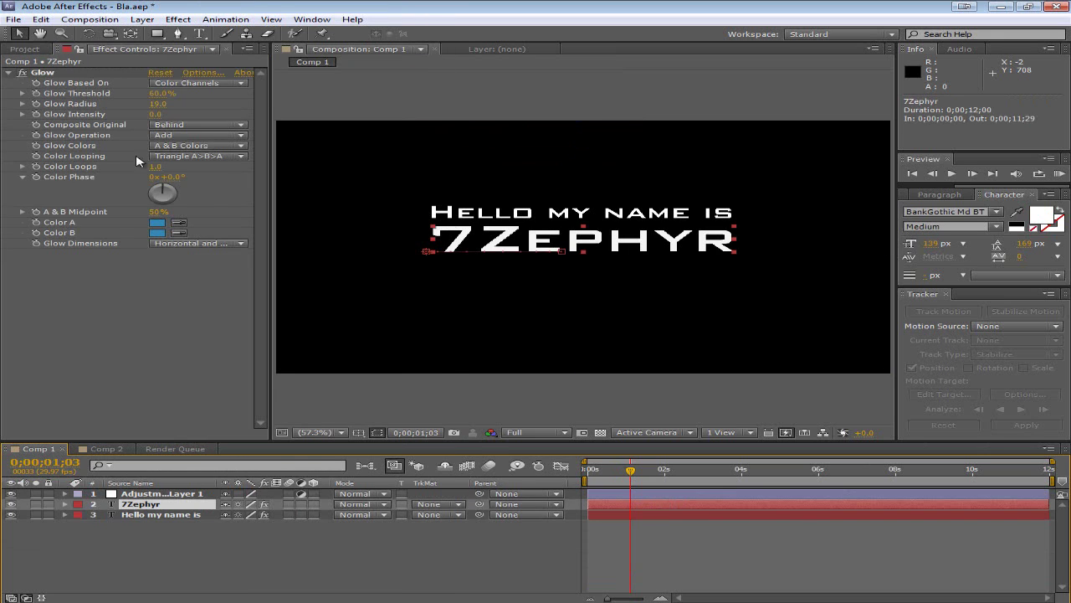
pyautogui.click(46, 73)
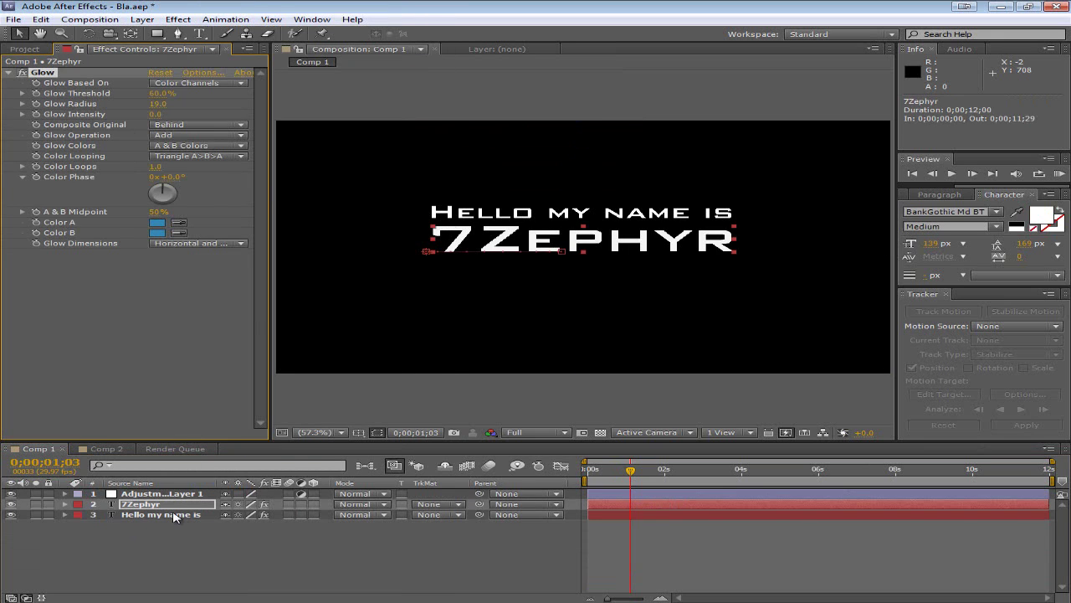
pyautogui.press('Delete')
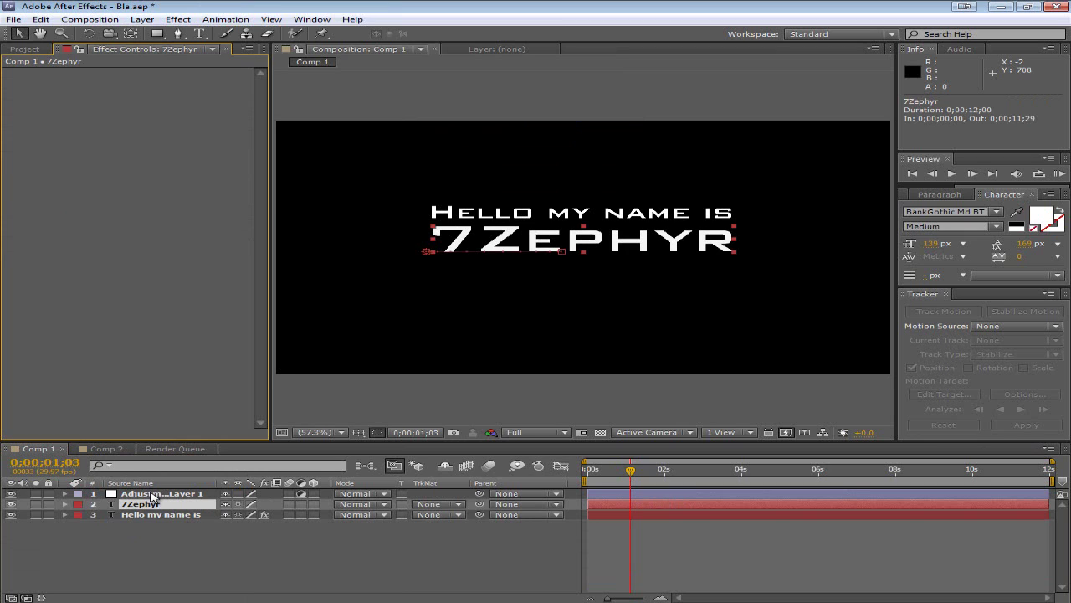
pyautogui.click(151, 495)
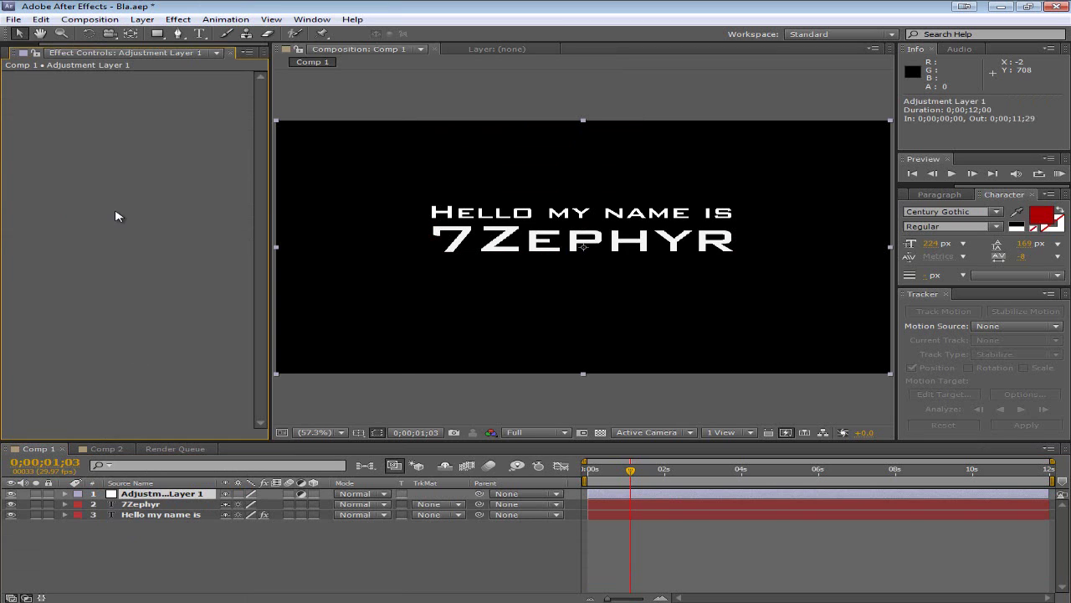
pyautogui.hotkey('ctrl', 'v')
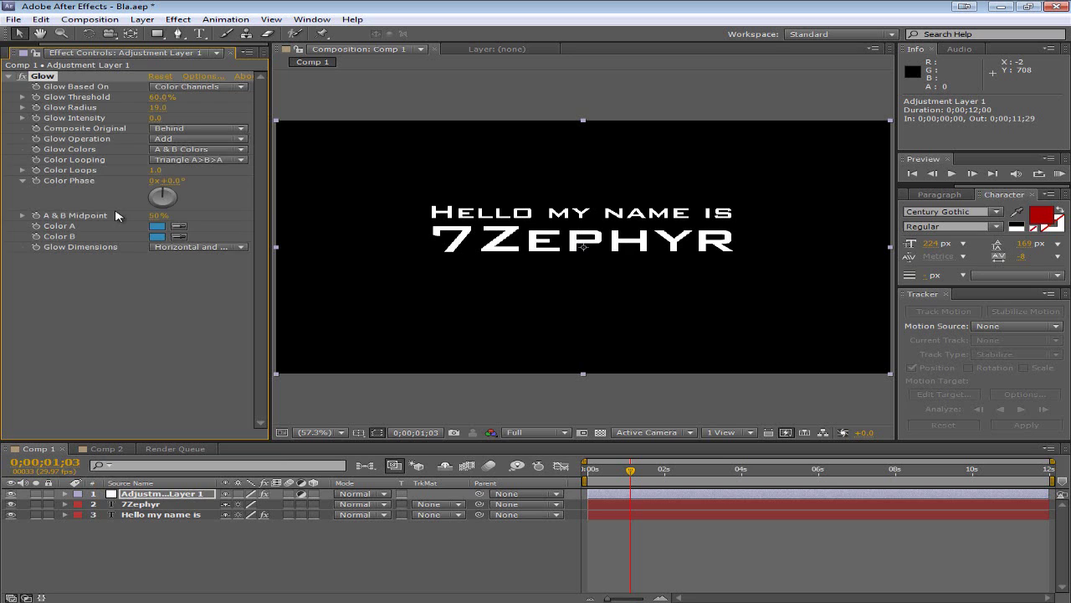
# Step: Remove the Glow effect from the Hello my name is layer
pyautogui.click(162, 515)
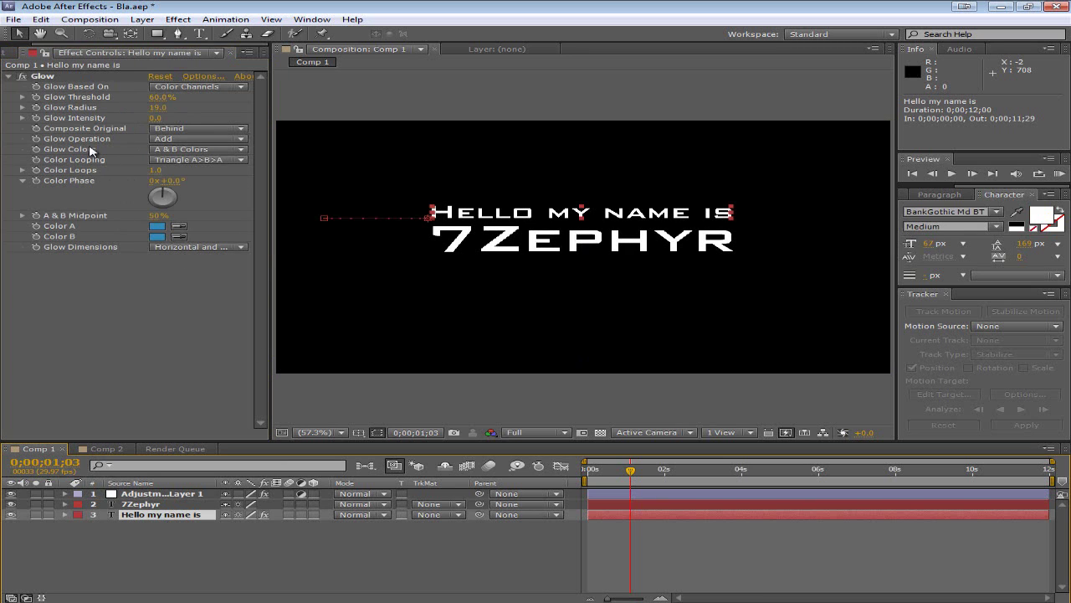
pyautogui.click(46, 77)
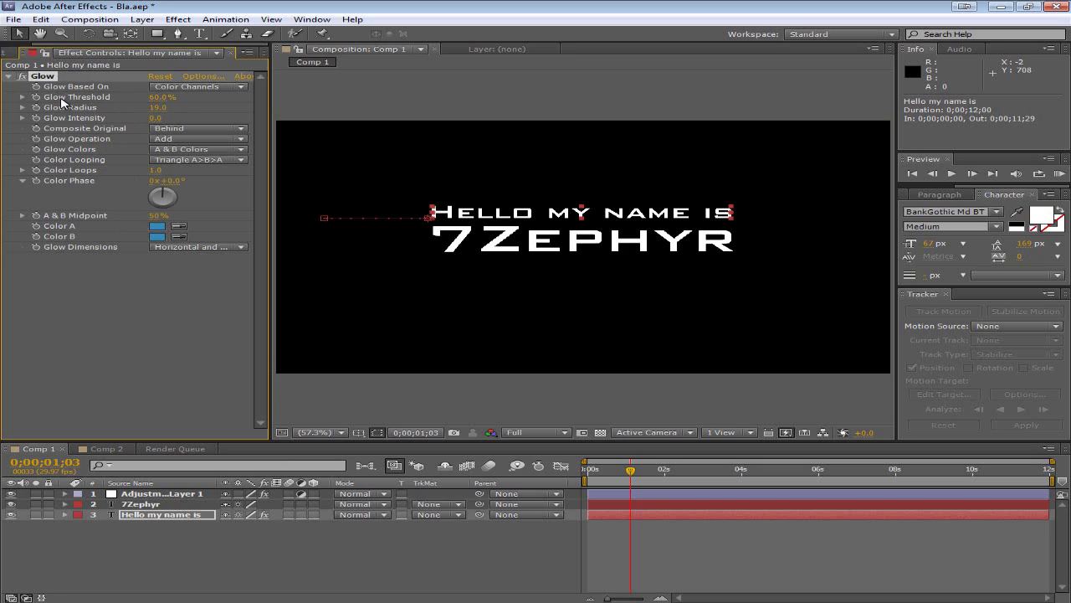
pyautogui.hotkey('ctrl', 'x')
pyautogui.click(134, 494)
pyautogui.hotkey('ctrl', 'v')
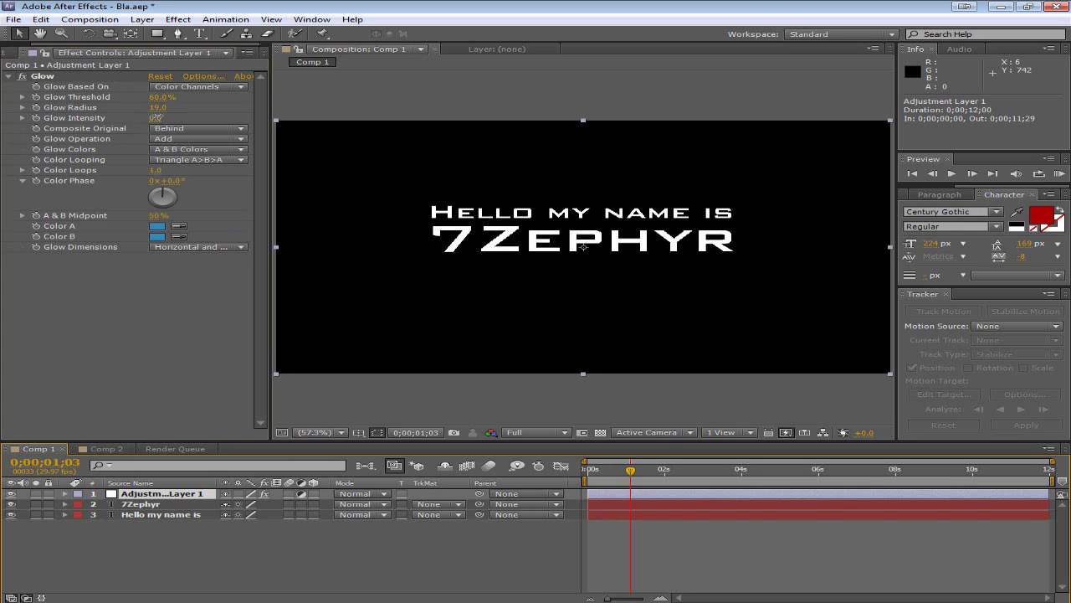
# Step: Set the adjustment layer's Glow Intensity to exactly 1.0
pyautogui.click(158, 117)
pyautogui.moveTo(204, 117); pyautogui.dragTo(254, 117)
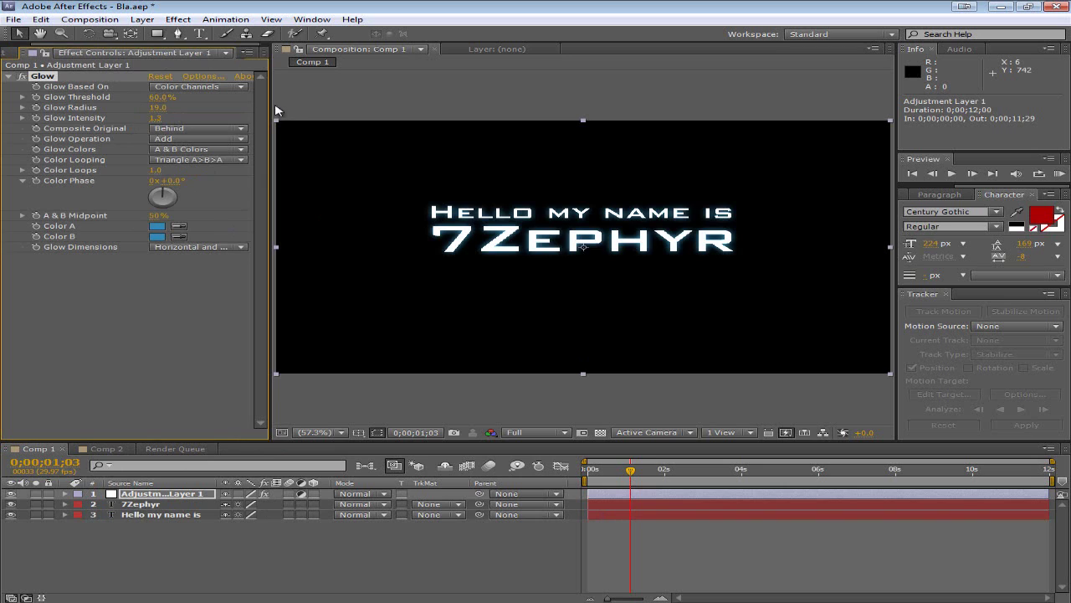
pyautogui.click(159, 118)
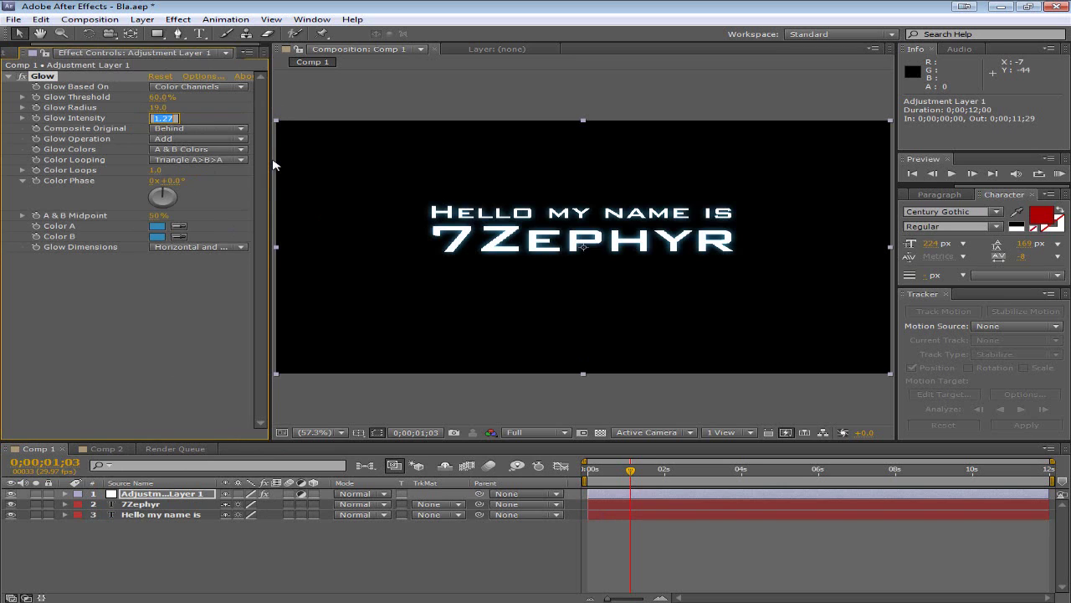
pyautogui.press('Return')
# Step: Keep Adjustment Layer 1 above 7Zephyr in the layer stack
pyautogui.moveTo(153, 505); pyautogui.dragTo(149, 493)
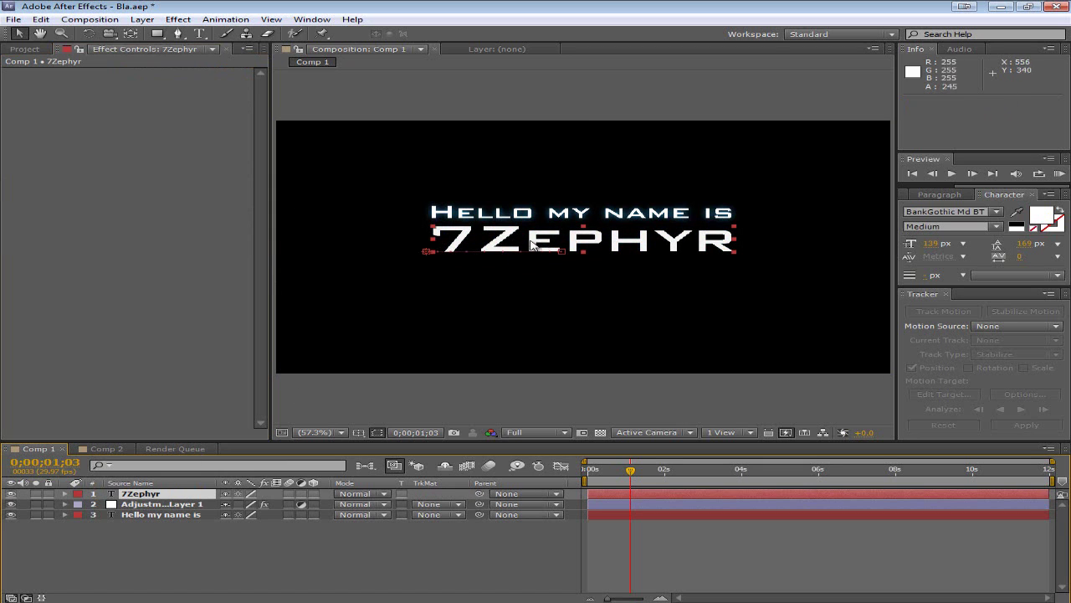
pyautogui.moveTo(144, 497); pyautogui.dragTo(152, 514)
pyautogui.click(174, 493)
pyautogui.click(159, 504)
pyautogui.click(163, 494)
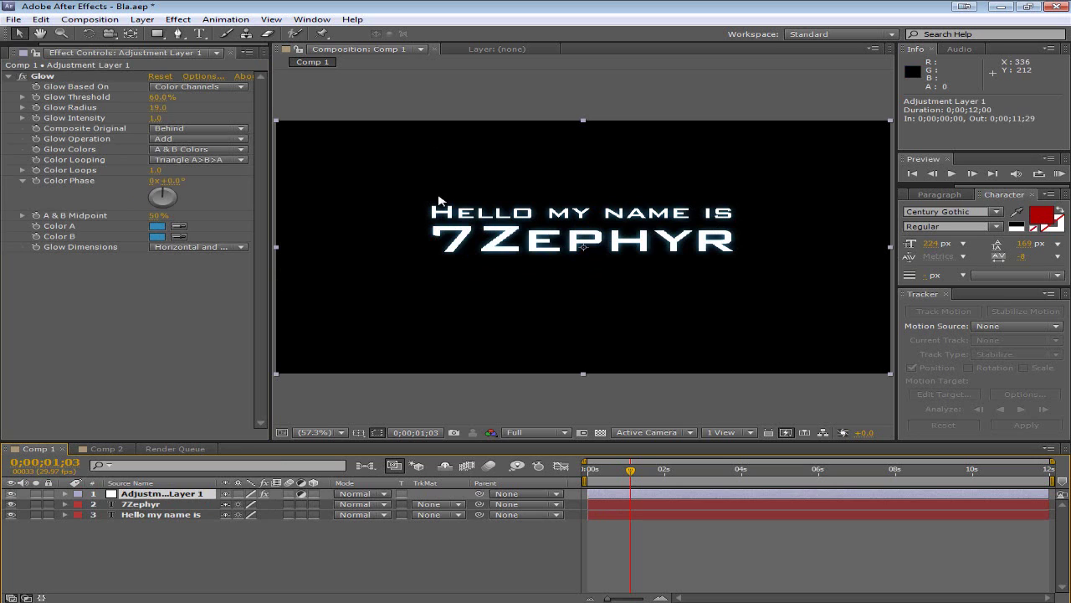
# Step: Raise Glow Intensity to 1.5, pick the Rectangle tool, and reselect Adjustment Layer 1
pyautogui.moveTo(159, 117); pyautogui.dragTo(184, 117)
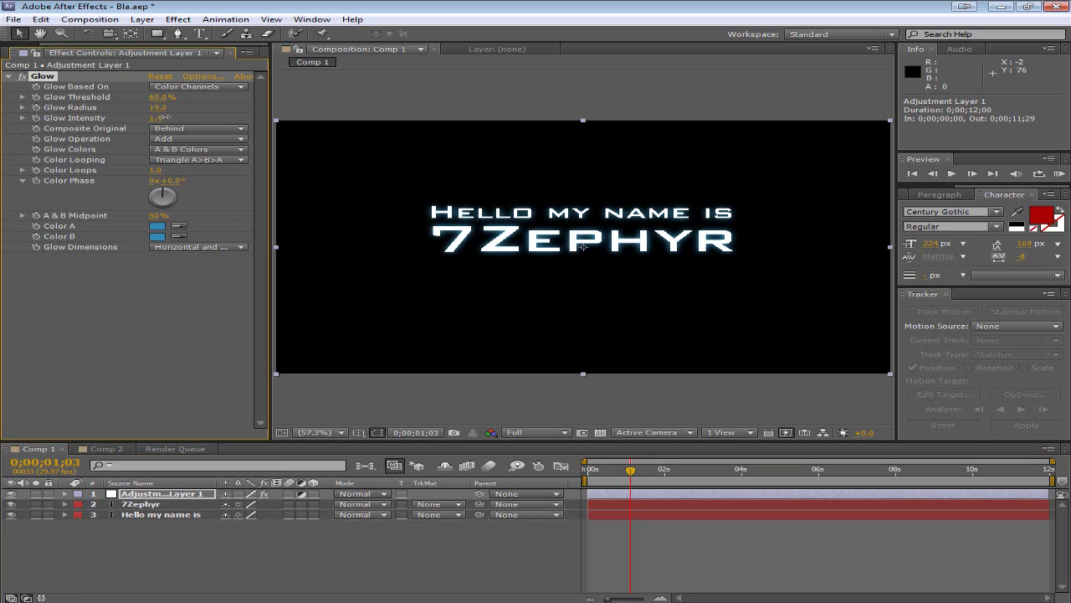
pyautogui.click(150, 303)
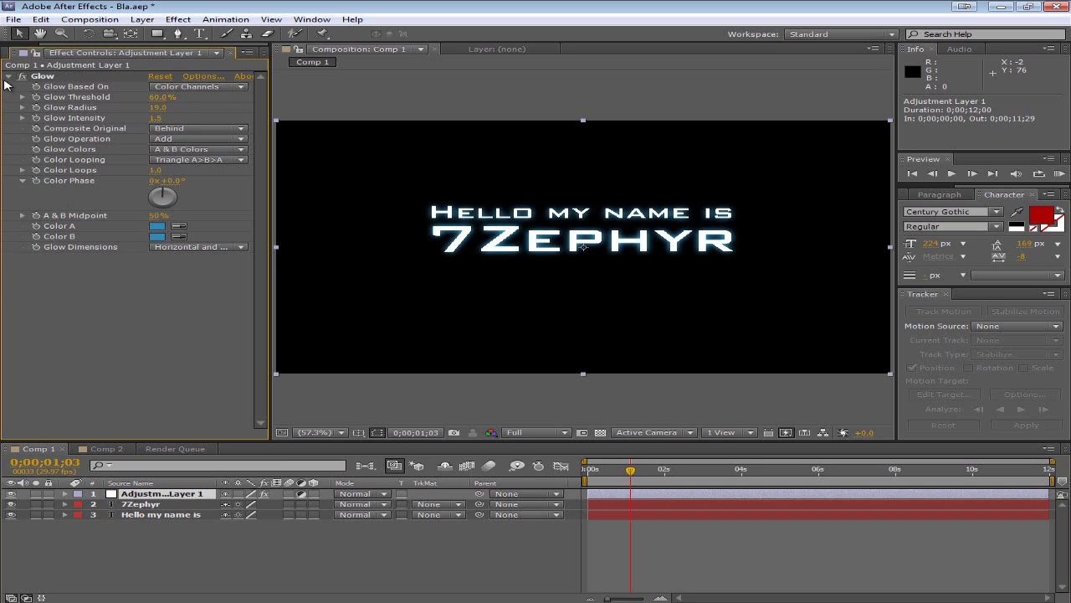
pyautogui.click(162, 37)
pyautogui.click(161, 36)
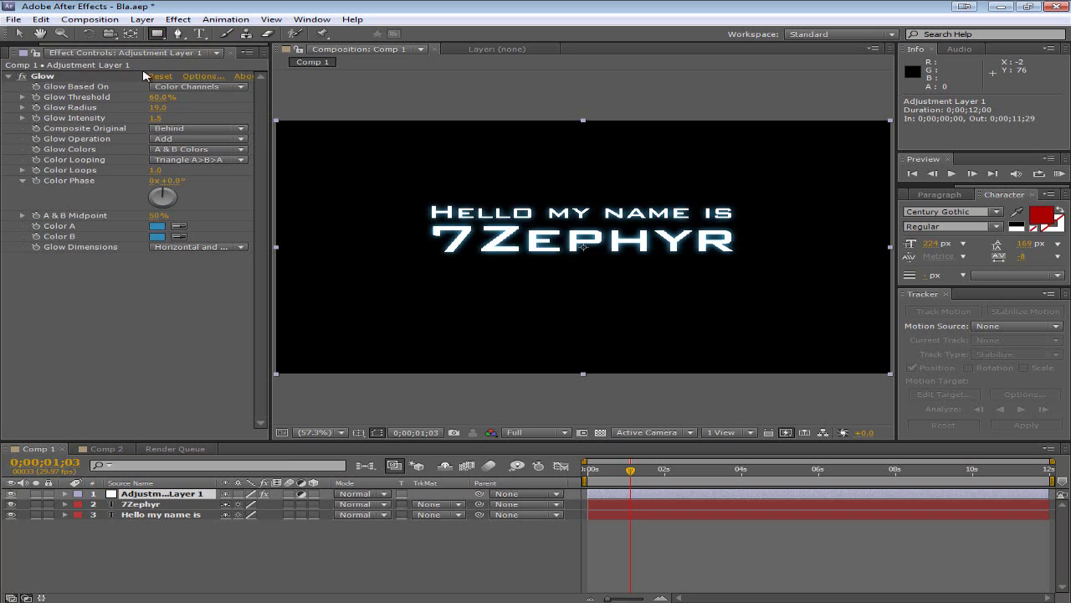
pyautogui.click(161, 494)
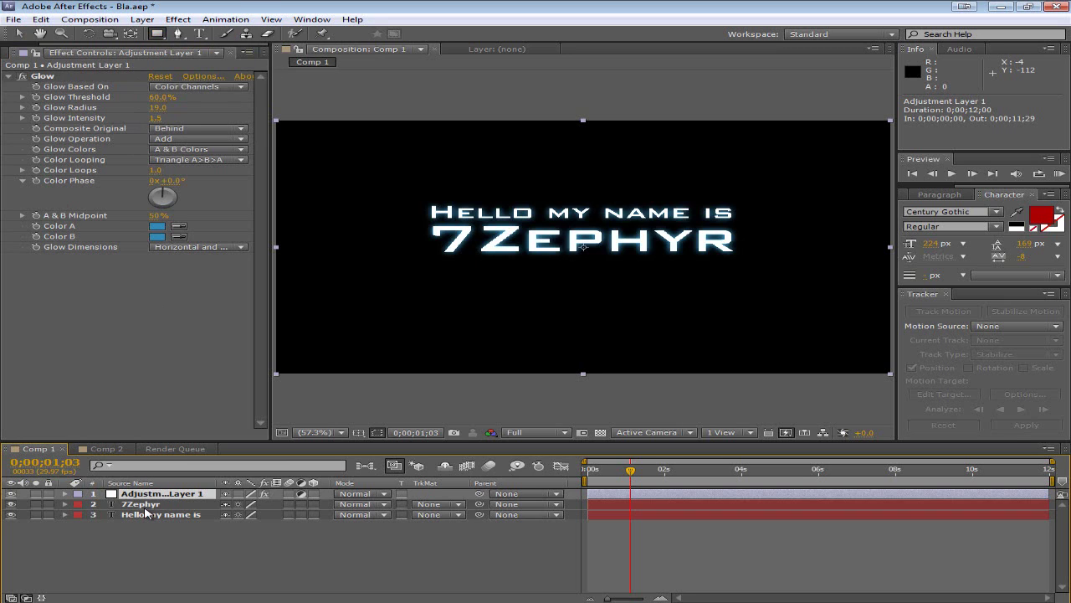
pyautogui.click(145, 506)
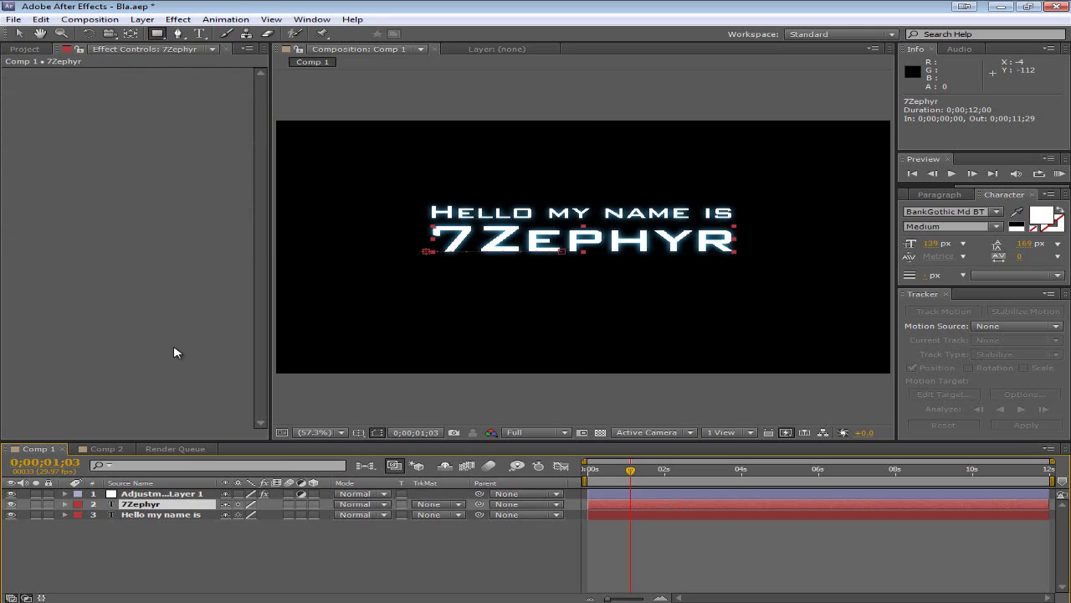
pyautogui.click(139, 493)
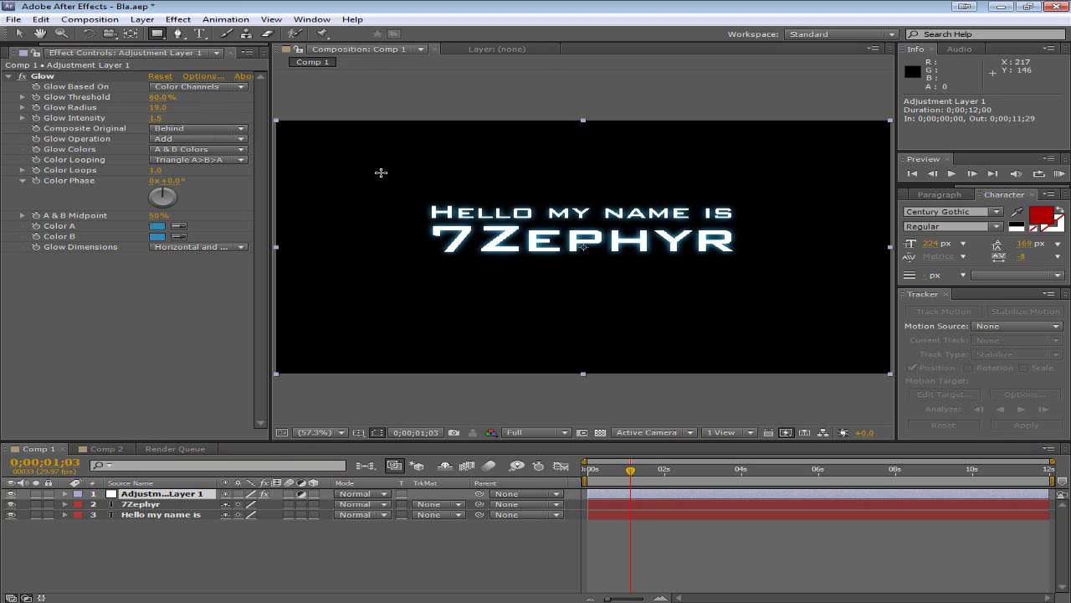
# Step: Draw a narrow rectangular mask left of the title and nudge its right edge
pyautogui.moveTo(372, 179); pyautogui.dragTo(422, 272)
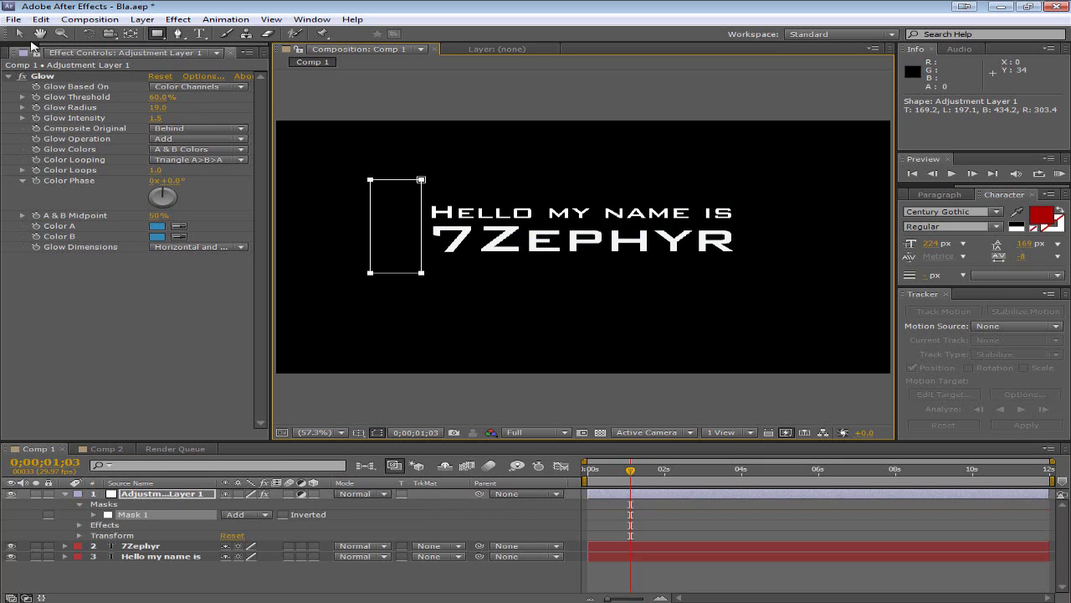
pyautogui.click(19, 34)
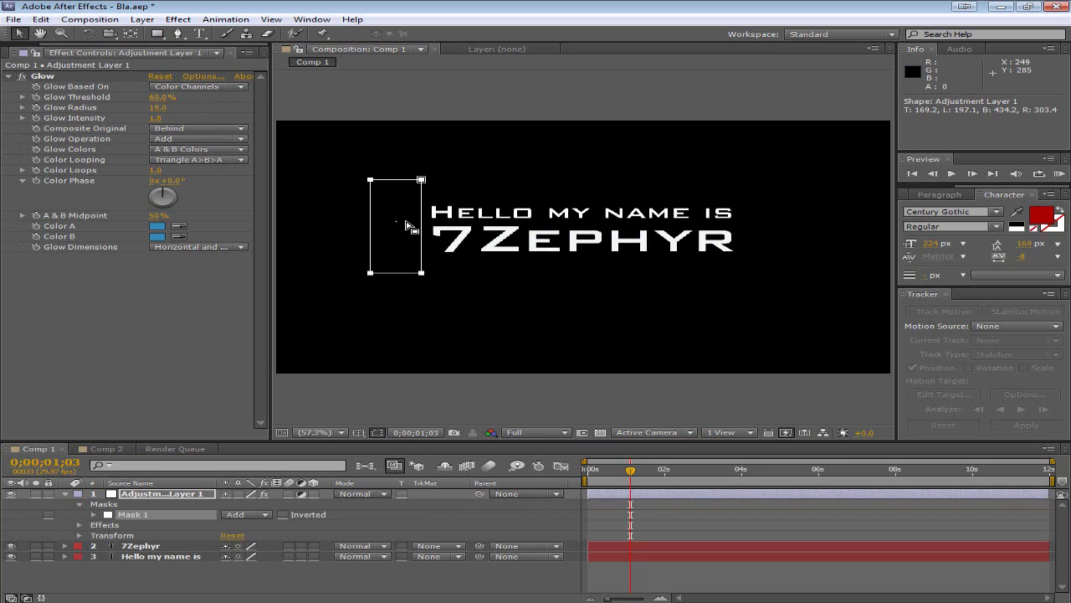
pyautogui.click(421, 232)
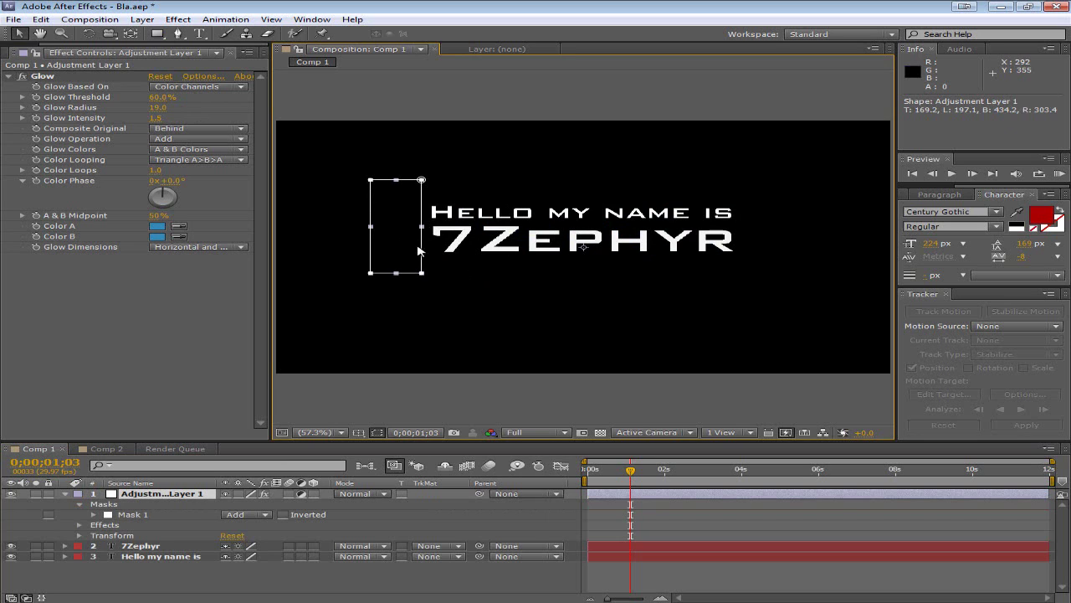
pyautogui.click(421, 250)
pyautogui.moveTo(422, 250)
pyautogui.mouseDown()
pyautogui.moveTo(768, 249)
pyautogui.moveTo(417, 250)
pyautogui.mouseUp()
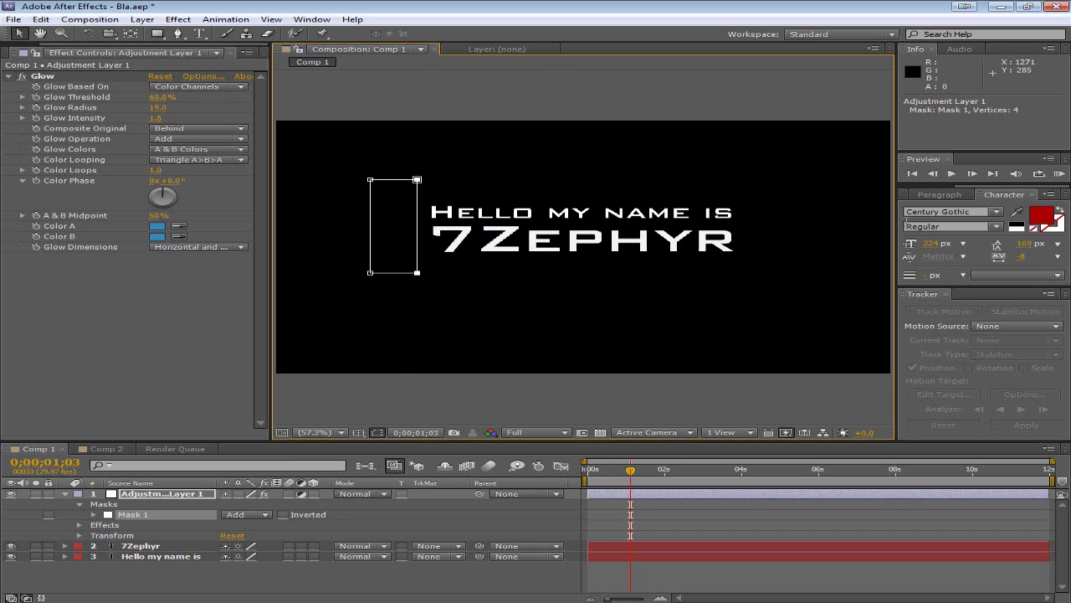
# Step: Set a Mask Path keyframe near 1;14 with the narrow mask left of the title
pyautogui.click(95, 514)
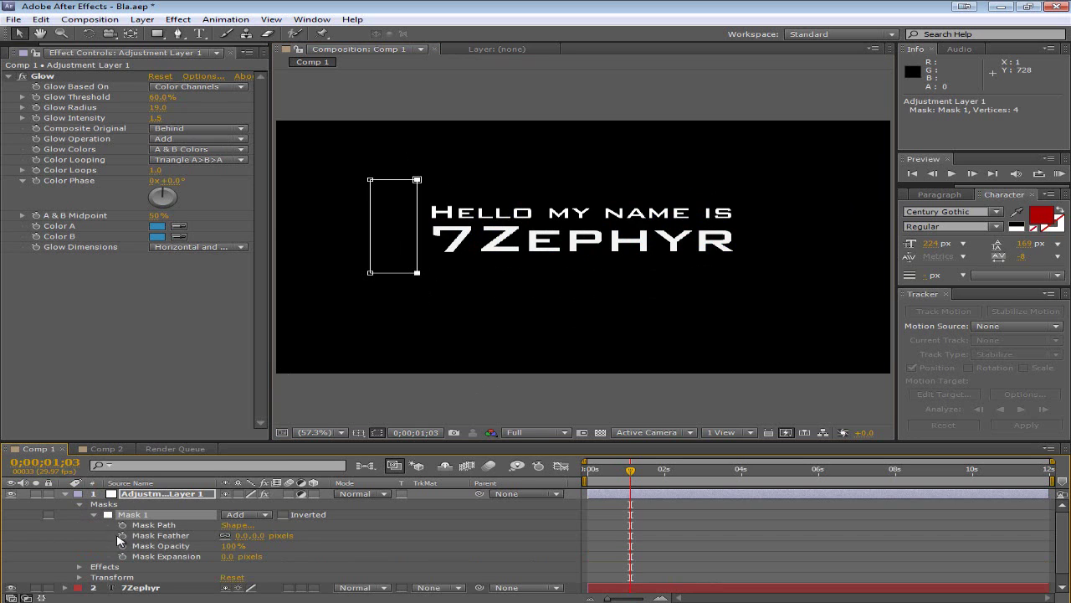
pyautogui.click(155, 527)
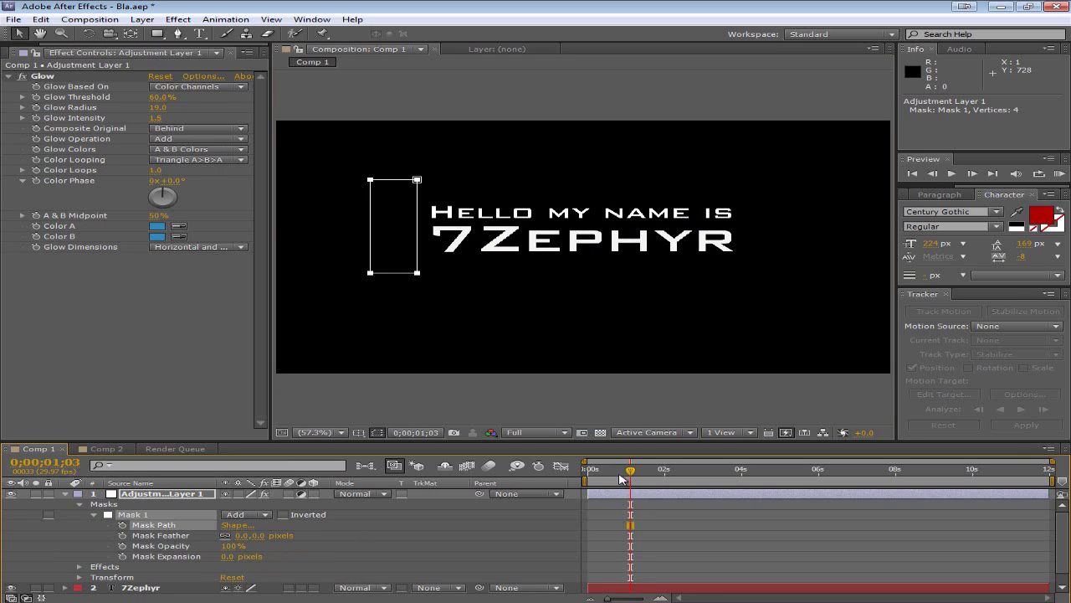
pyautogui.moveTo(630, 474)
pyautogui.mouseDown()
pyautogui.moveTo(579, 475)
pyautogui.moveTo(644, 485)
pyautogui.mouseUp()
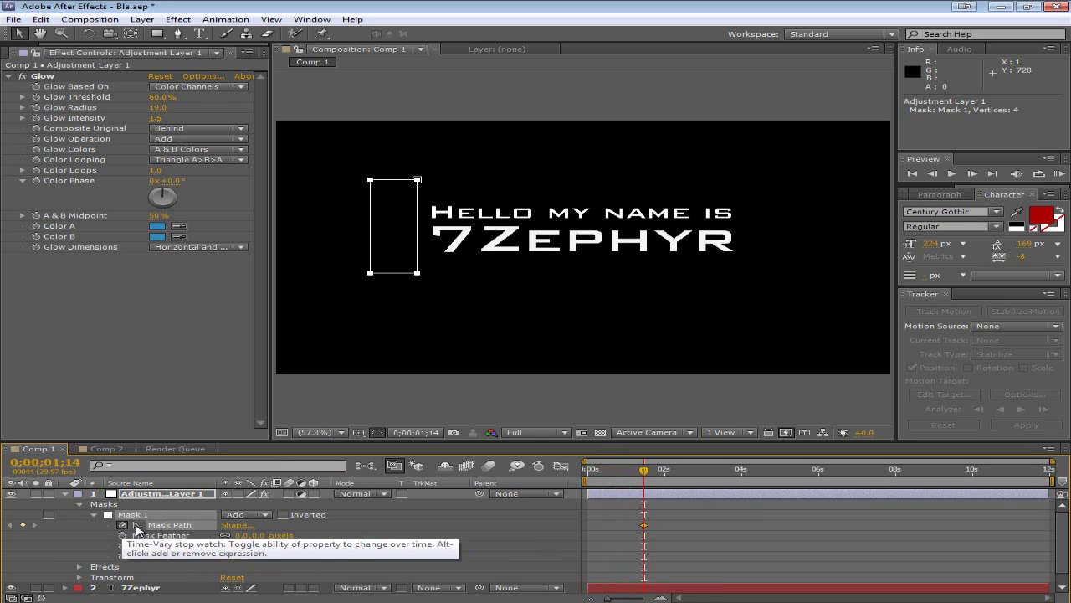
pyautogui.click(122, 524)
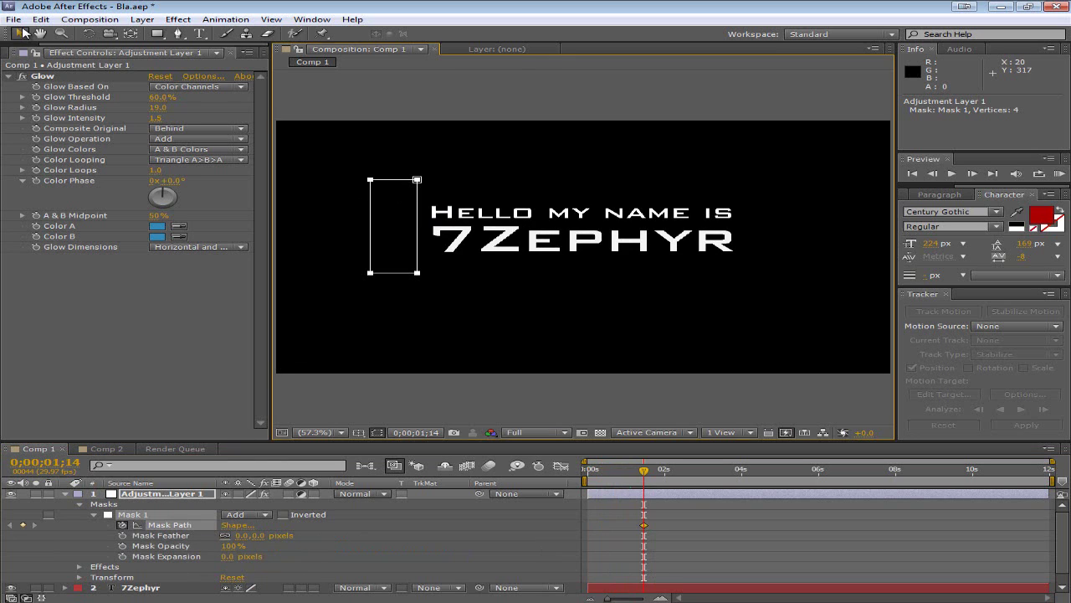
pyautogui.click(417, 273)
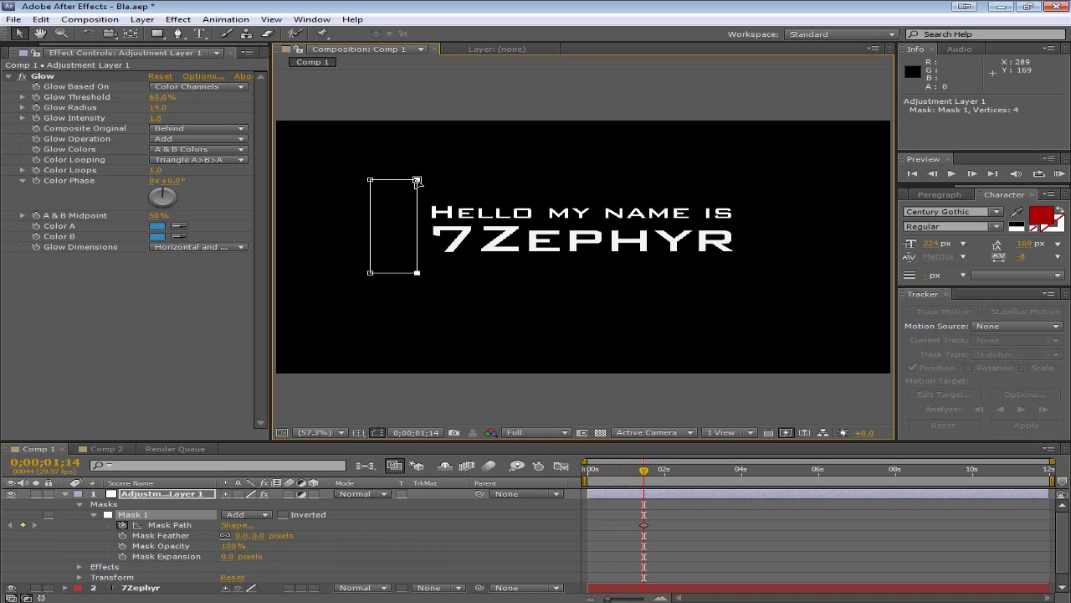
pyautogui.moveTo(417, 182); pyautogui.dragTo(800, 179)
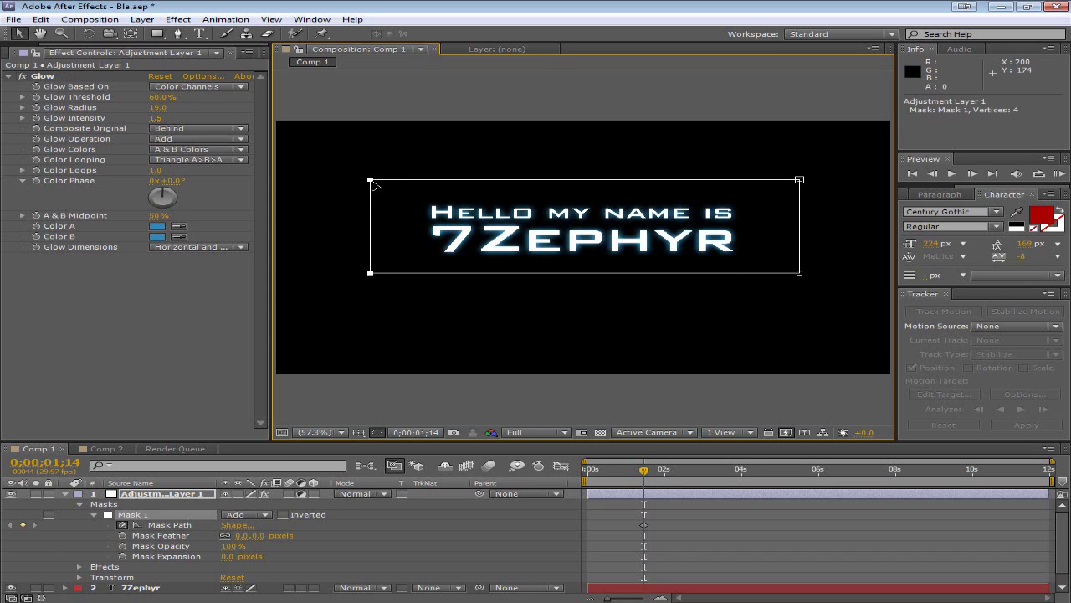
pyautogui.moveTo(374, 184); pyautogui.dragTo(750, 186)
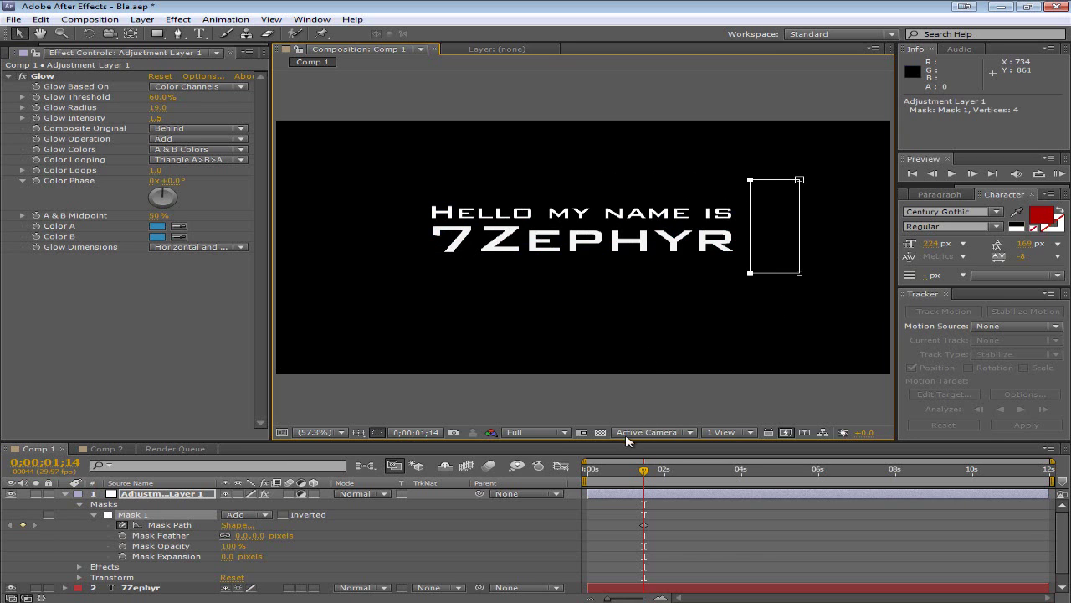
pyautogui.hotkey('ctrl', 'z')
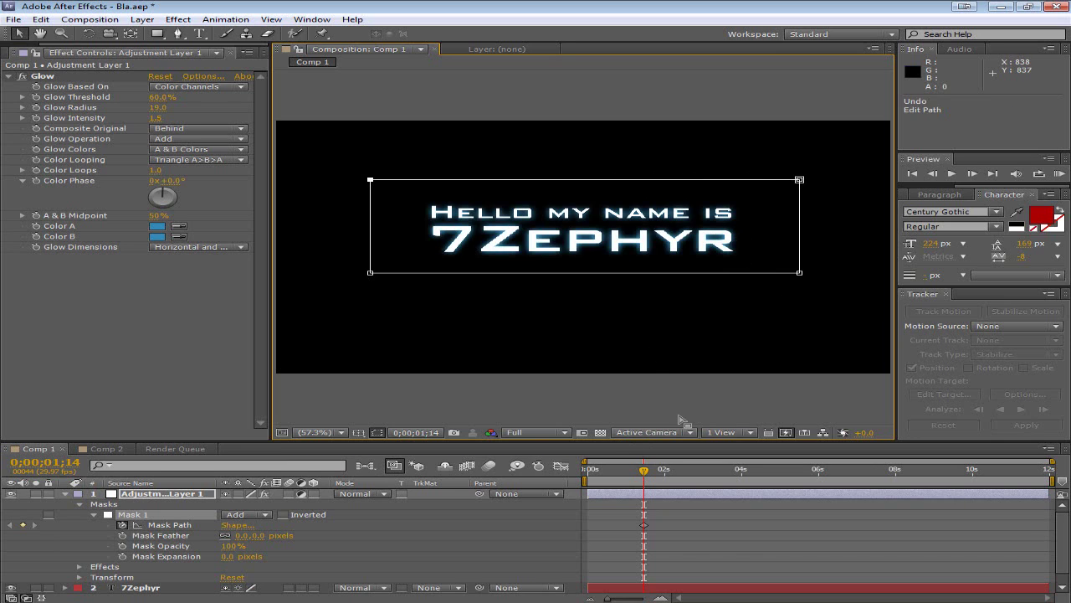
pyautogui.hotkey('ctrl', 'z')
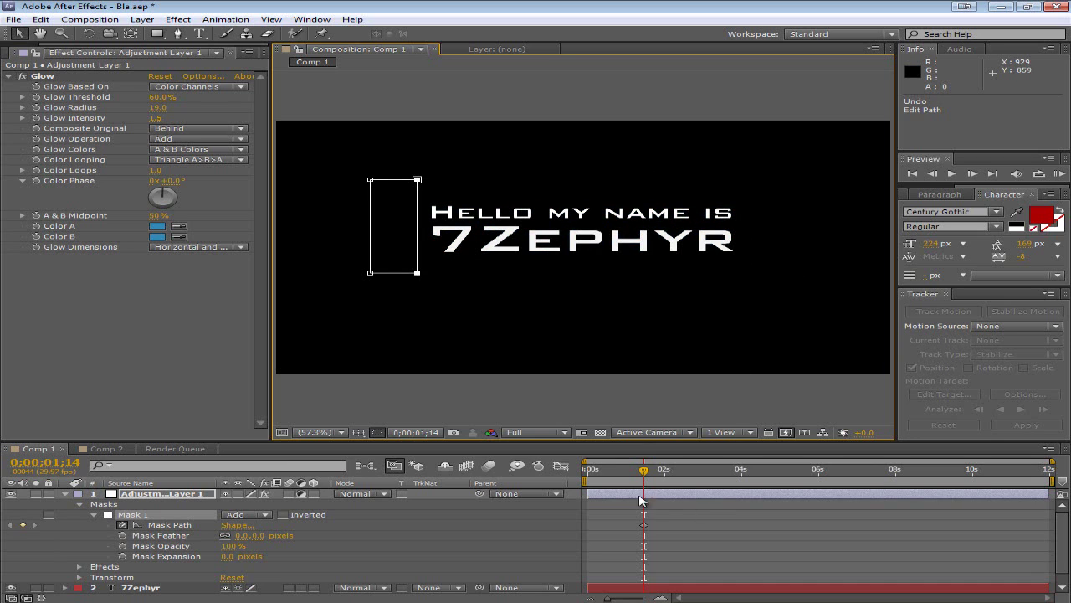
# Step: Near 2;08, shift the mask to the title's right end and scrub back to check
pyautogui.moveTo(644, 473); pyautogui.dragTo(678, 479)
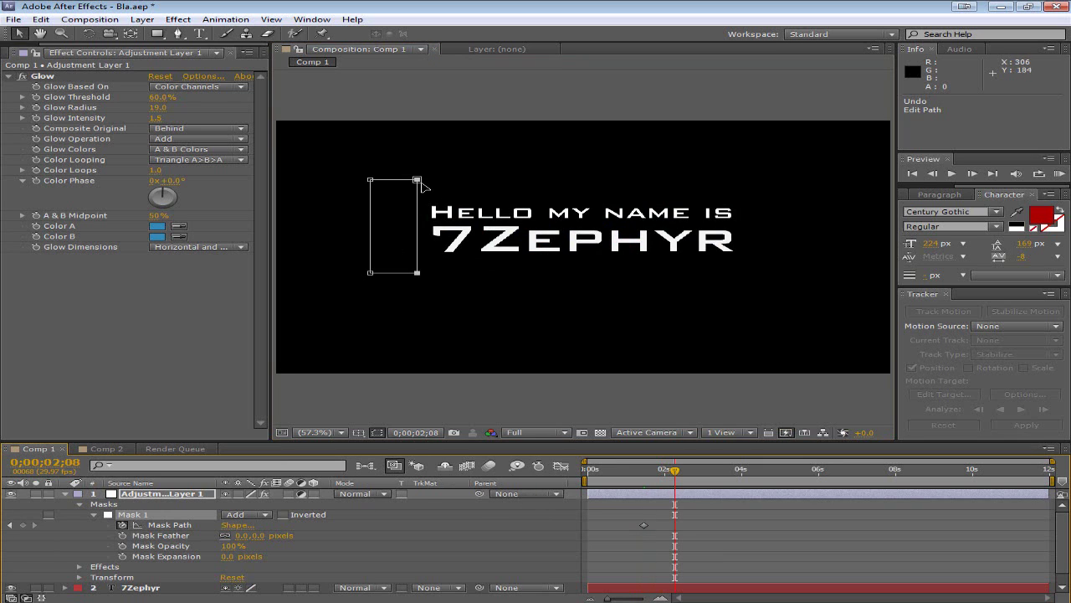
pyautogui.moveTo(417, 181); pyautogui.dragTo(804, 180)
pyautogui.click(371, 179)
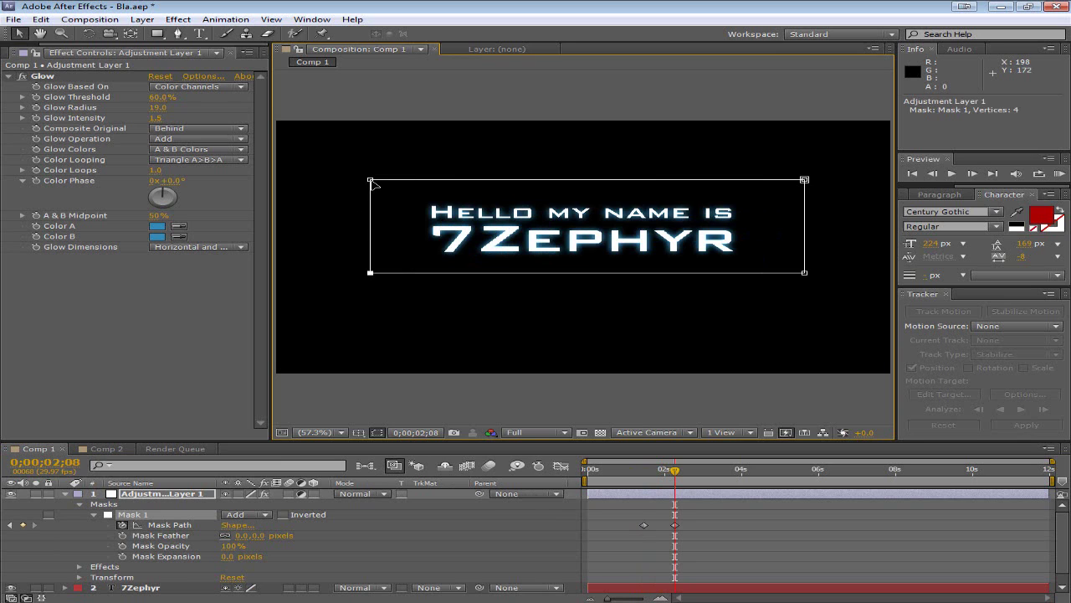
pyautogui.moveTo(373, 183); pyautogui.dragTo(751, 185)
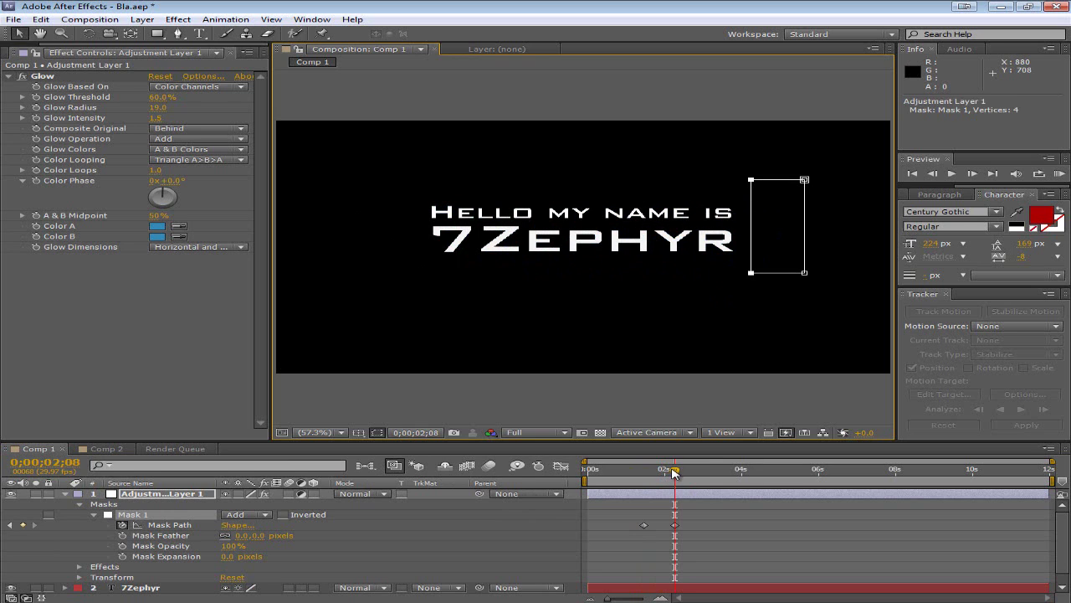
pyautogui.moveTo(674, 474)
pyautogui.mouseDown()
pyautogui.moveTo(634, 475)
pyautogui.moveTo(676, 477)
pyautogui.moveTo(658, 482)
pyautogui.mouseUp()
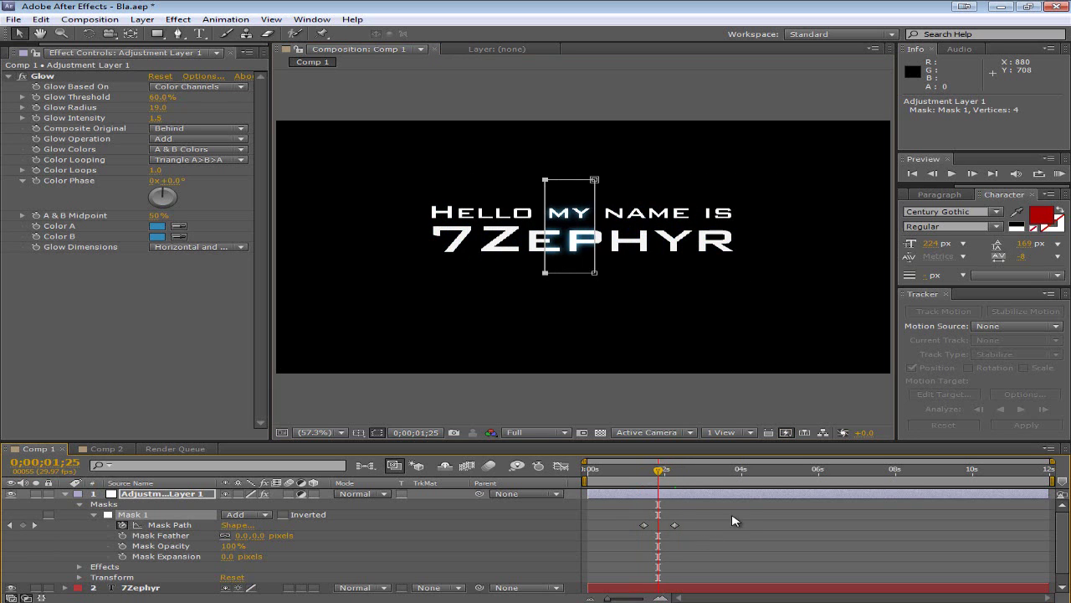
pyautogui.click(145, 589)
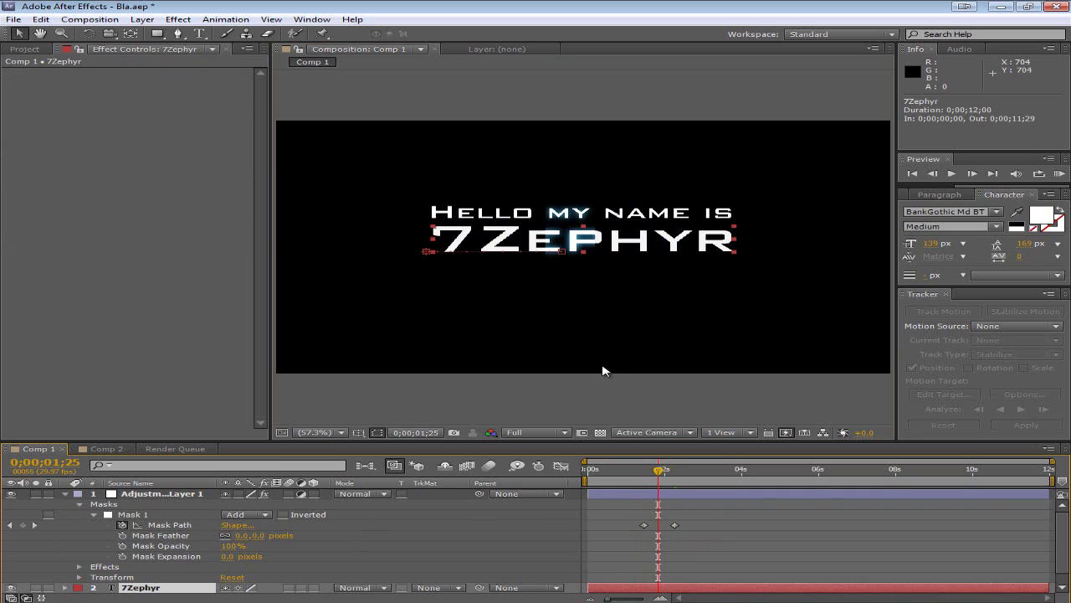
# Step: Feather Mask 1 to 100 pixels and raise Glow Intensity to 1.8
pyautogui.click(184, 494)
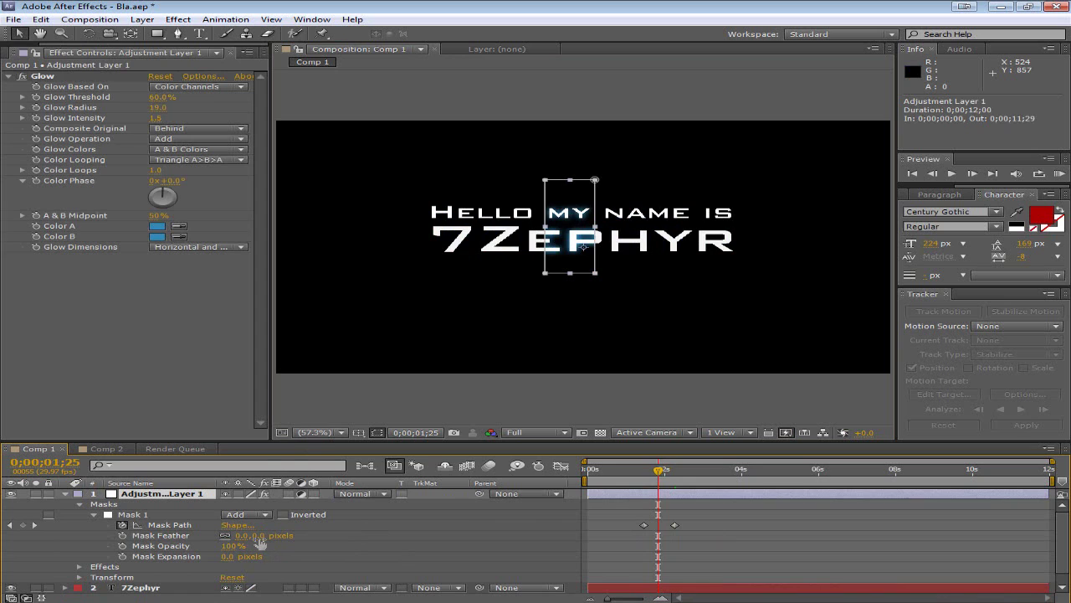
pyautogui.moveTo(258, 537); pyautogui.dragTo(271, 538)
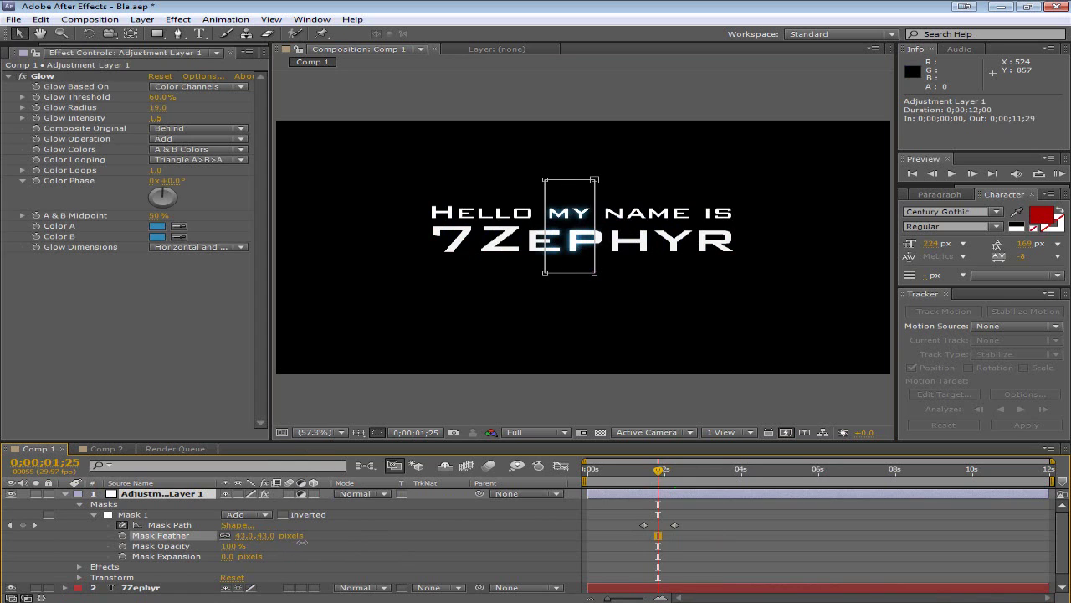
pyautogui.moveTo(340, 542); pyautogui.dragTo(409, 541)
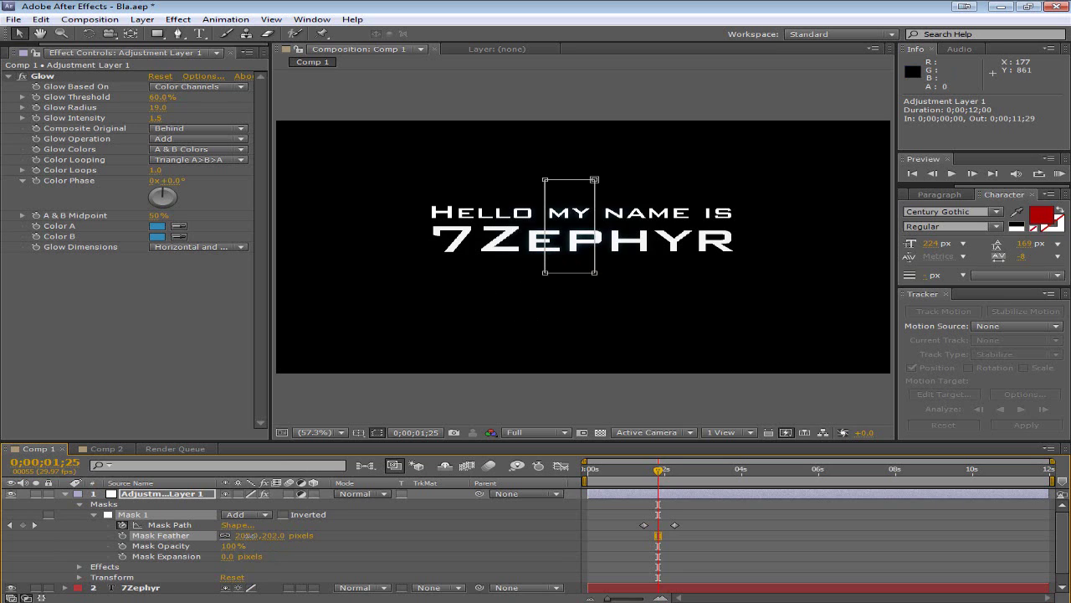
pyautogui.moveTo(165, 536); pyautogui.dragTo(135, 540)
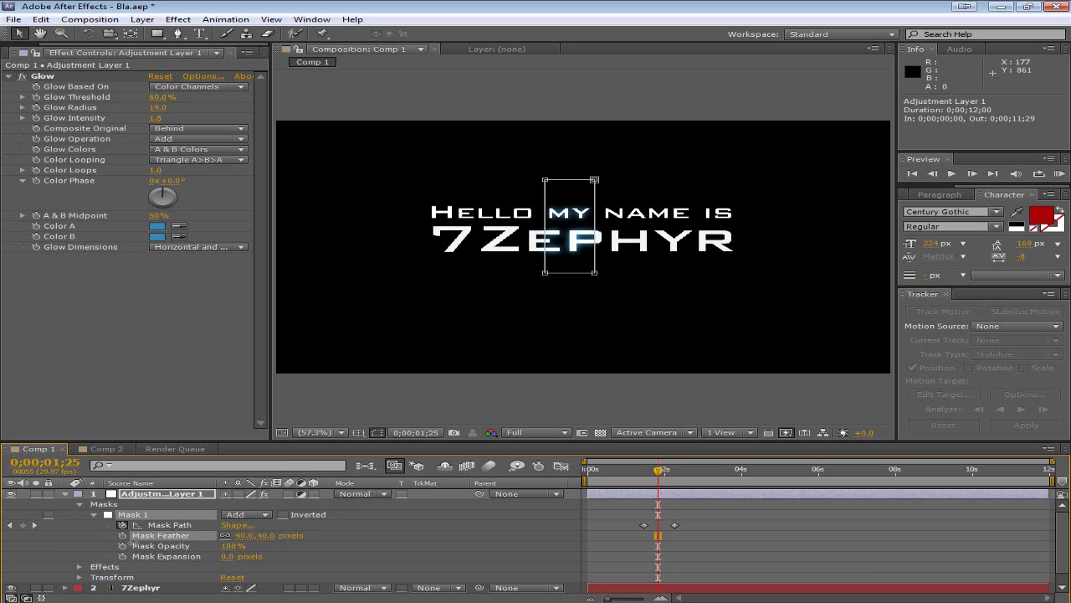
pyautogui.moveTo(163, 541); pyautogui.dragTo(175, 543)
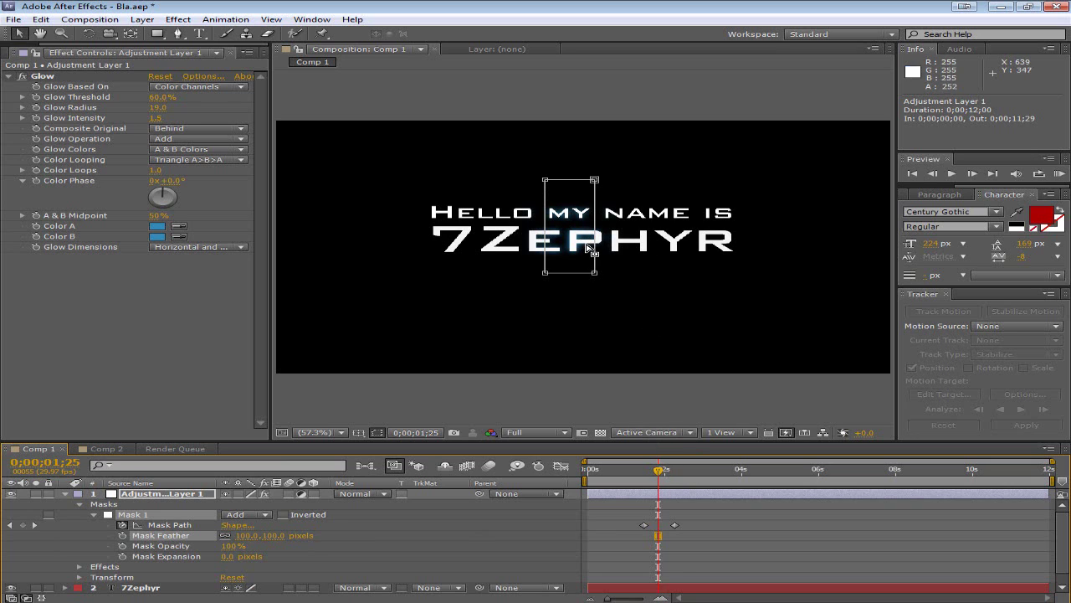
pyautogui.moveTo(158, 118); pyautogui.dragTo(169, 118)
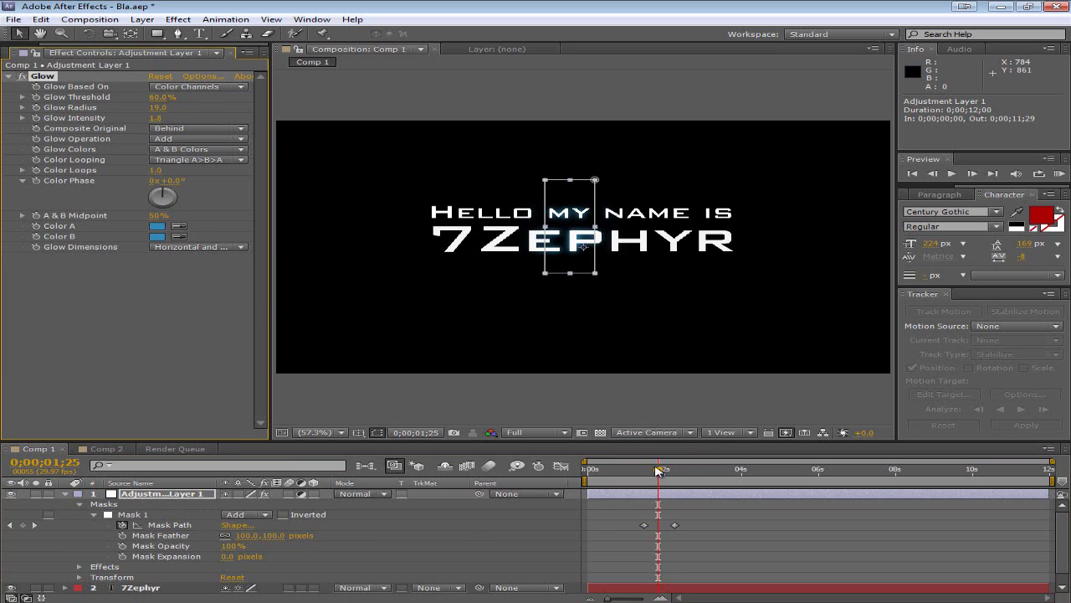
pyautogui.moveTo(659, 473)
pyautogui.mouseDown()
pyautogui.moveTo(643, 473)
pyautogui.moveTo(676, 473)
pyautogui.moveTo(641, 472)
pyautogui.moveTo(678, 475)
pyautogui.moveTo(642, 475)
pyautogui.moveTo(674, 474)
pyautogui.moveTo(658, 475)
pyautogui.mouseUp()
# Step: Select the Mask 1 path at 1;22 and RAM preview the current glow sweep
pyautogui.click(691, 531)
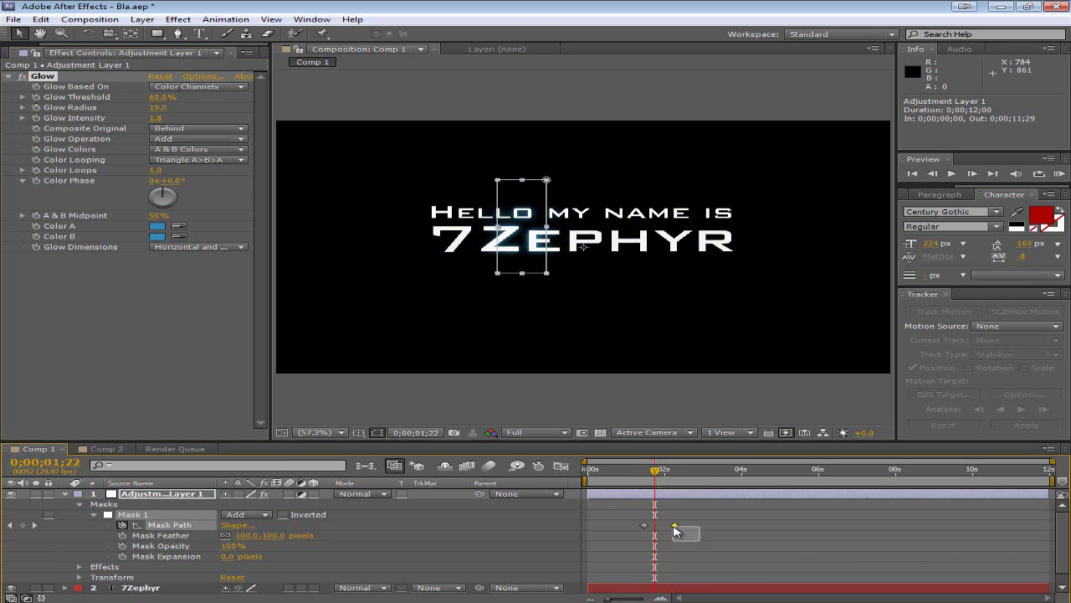
pyautogui.click(697, 539)
pyautogui.press('KP_0')
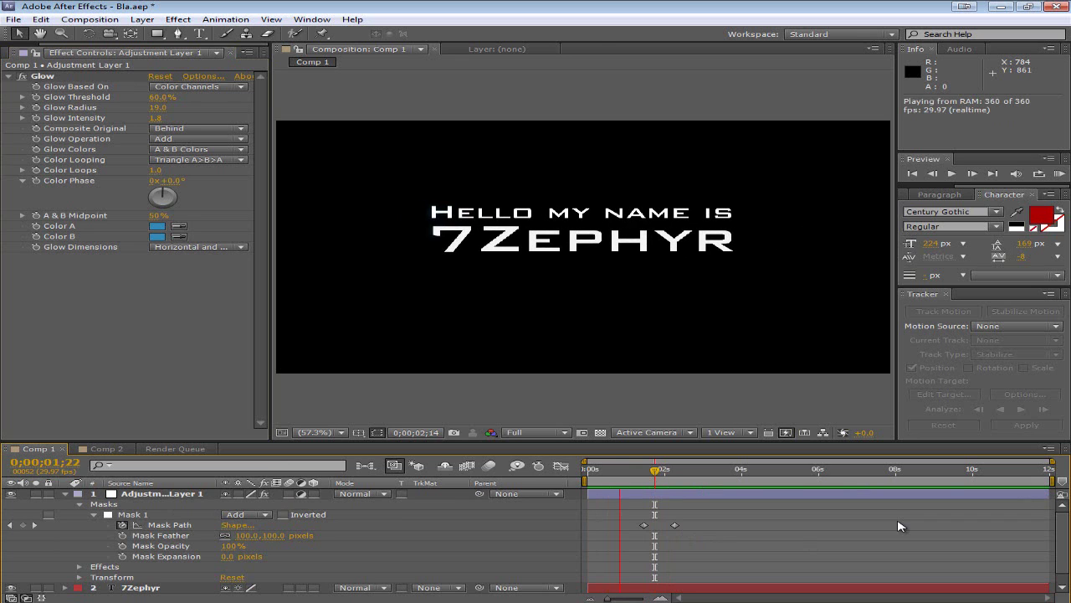
pyautogui.press('space')
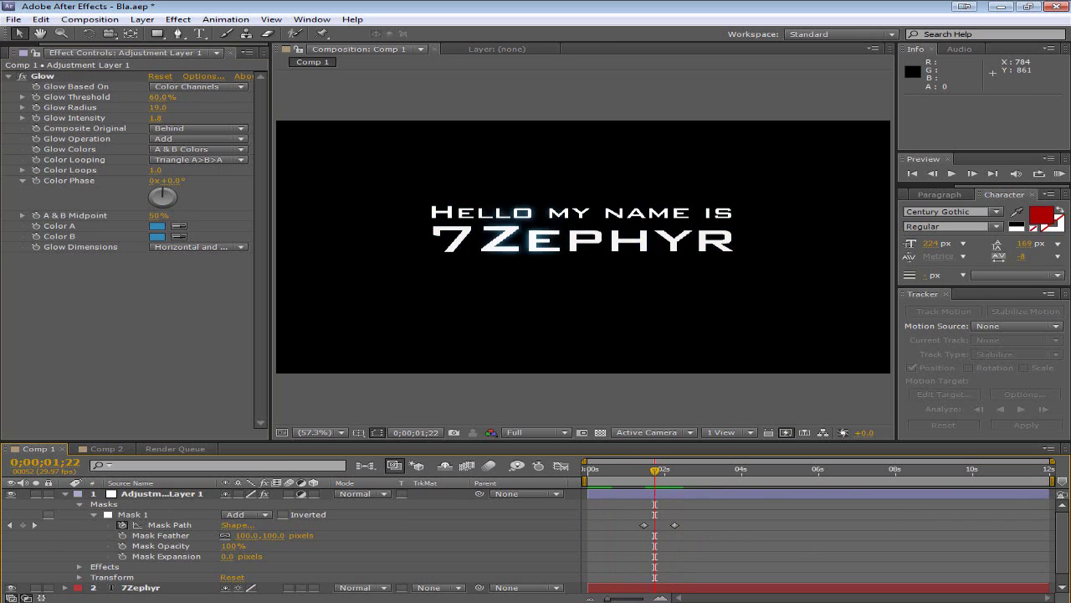
# Step: Drag the end Mask Path keyframe earlier, re-preview the faster sweep, and collapse Adjustment Layer 1
pyautogui.moveTo(675, 525); pyautogui.dragTo(661, 525)
pyautogui.click(711, 553)
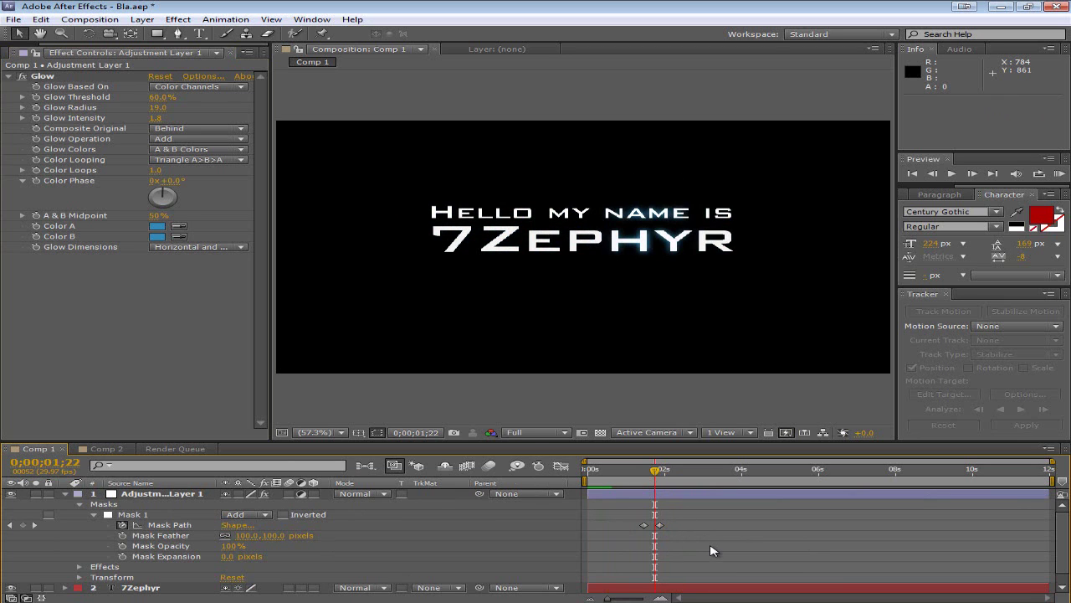
pyautogui.press('KP_0')
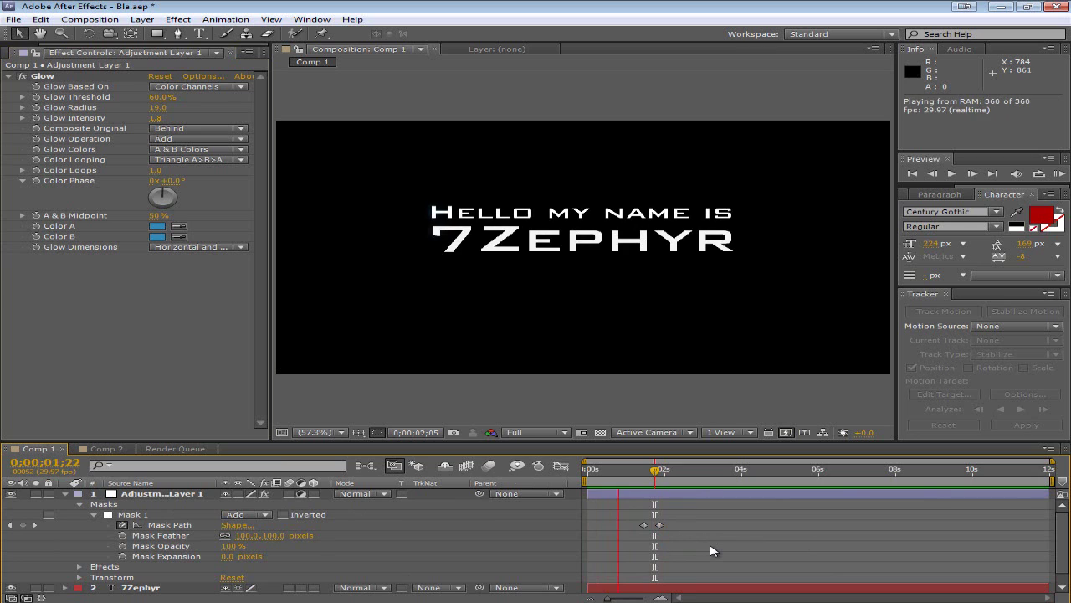
pyautogui.press('space')
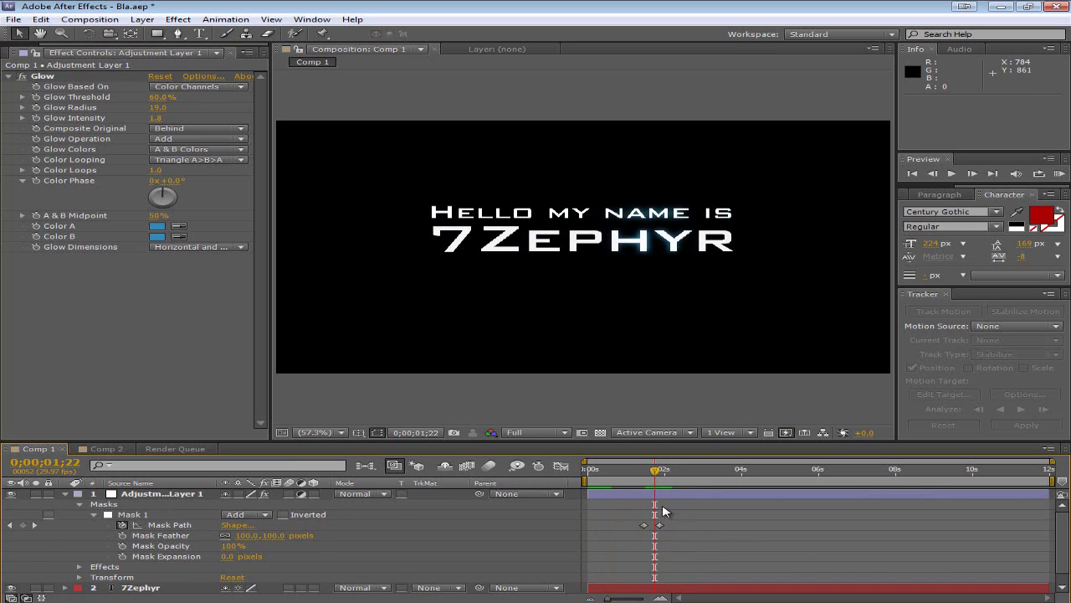
pyautogui.moveTo(660, 475); pyautogui.dragTo(684, 475)
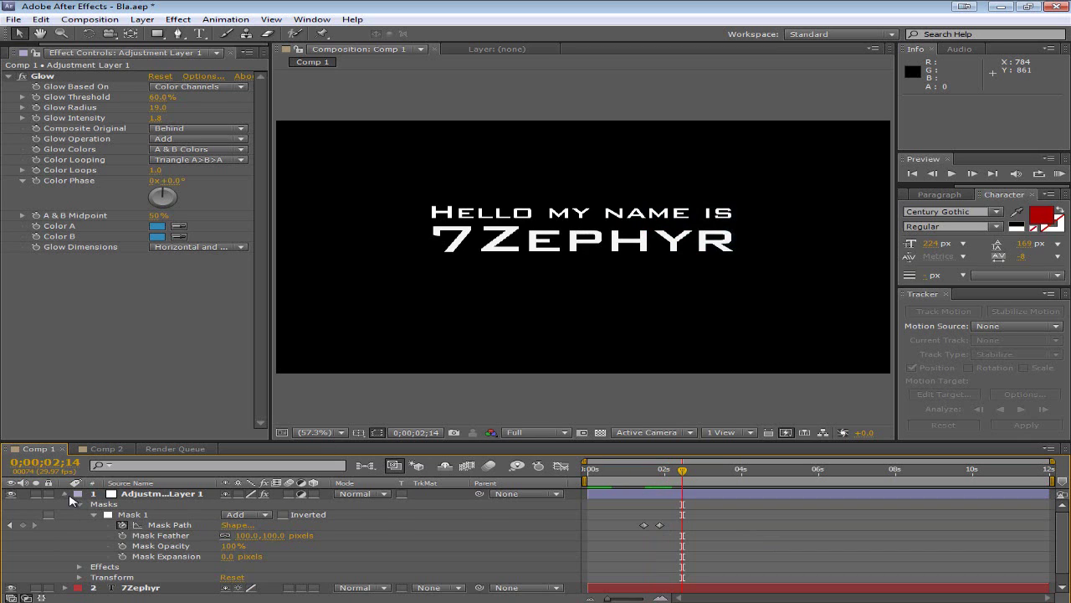
pyautogui.click(66, 494)
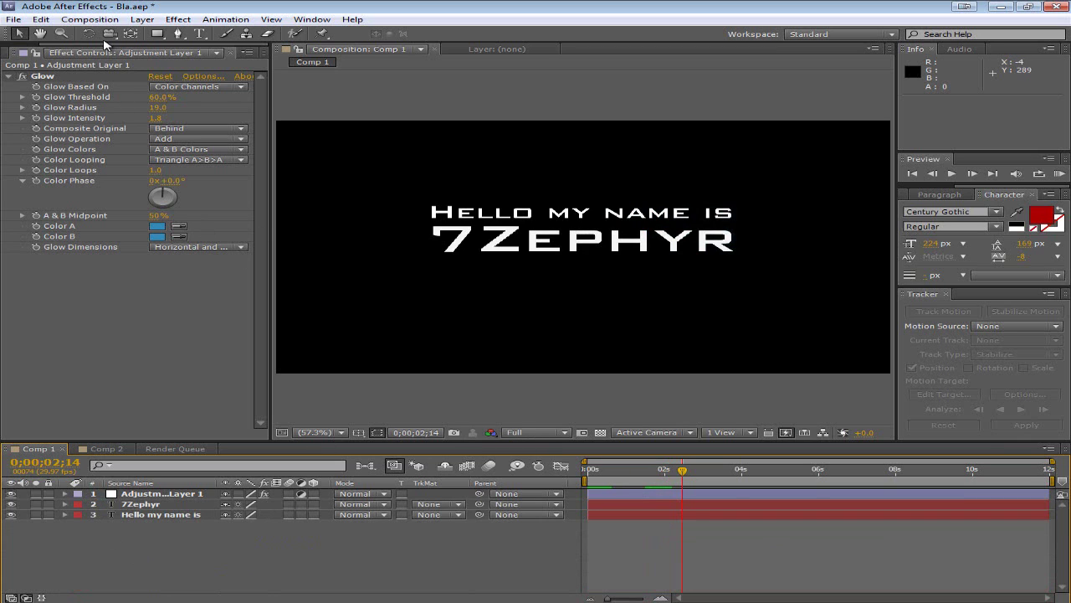
# Step: Undo the rectangle shape layer accidentally drawn over the title
pyautogui.click(134, 494)
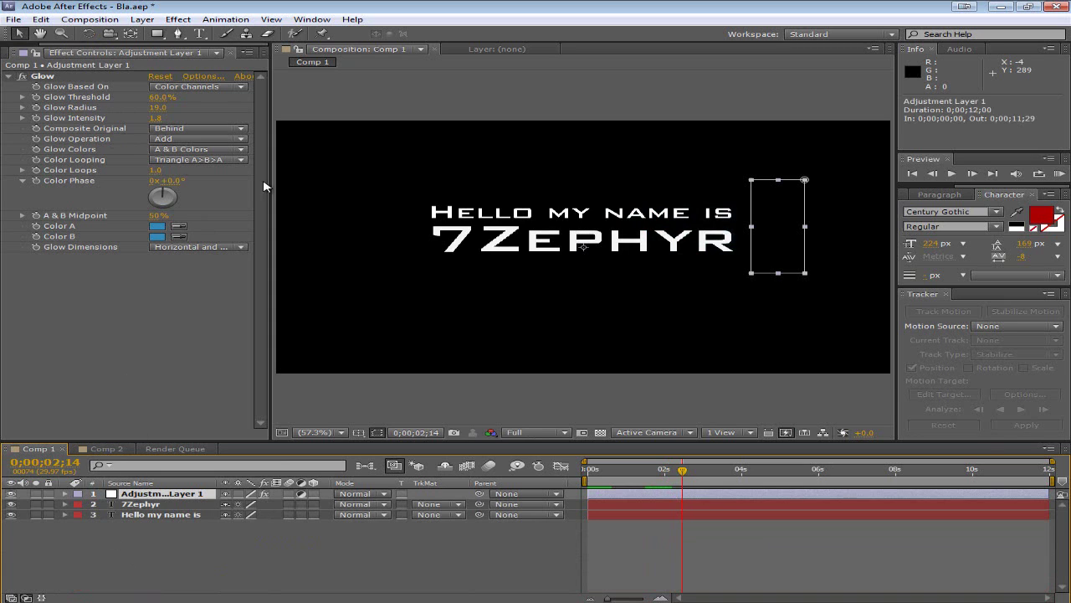
pyautogui.click(141, 505)
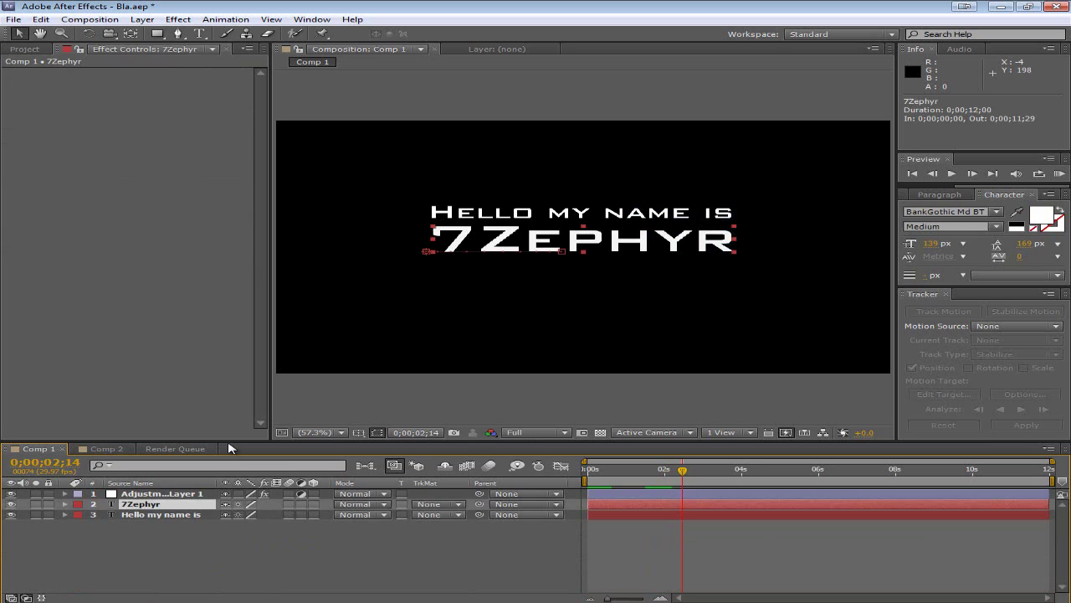
pyautogui.click(343, 395)
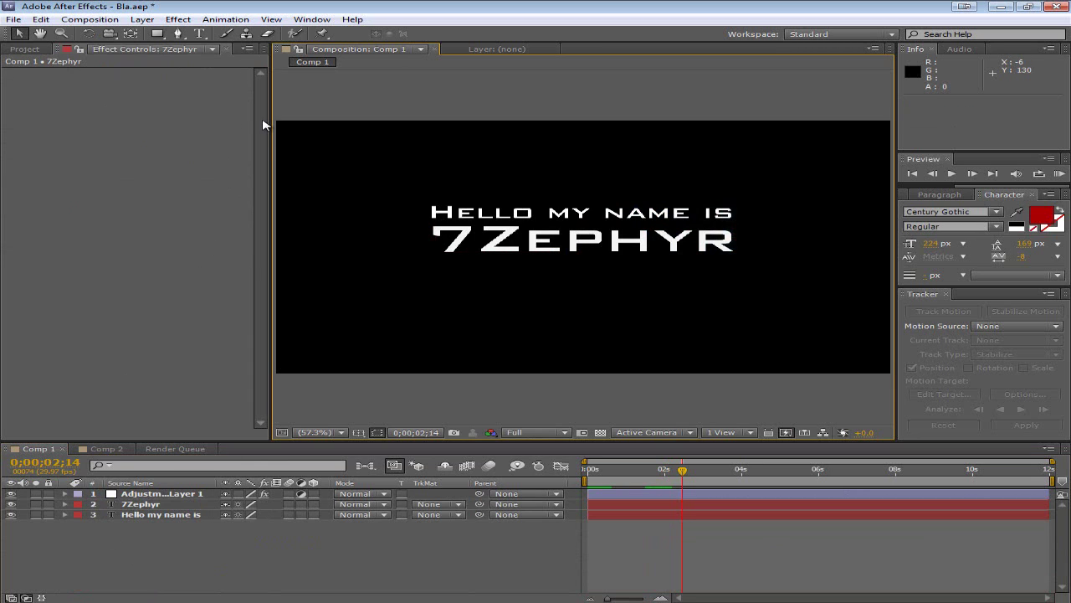
pyautogui.click(159, 35)
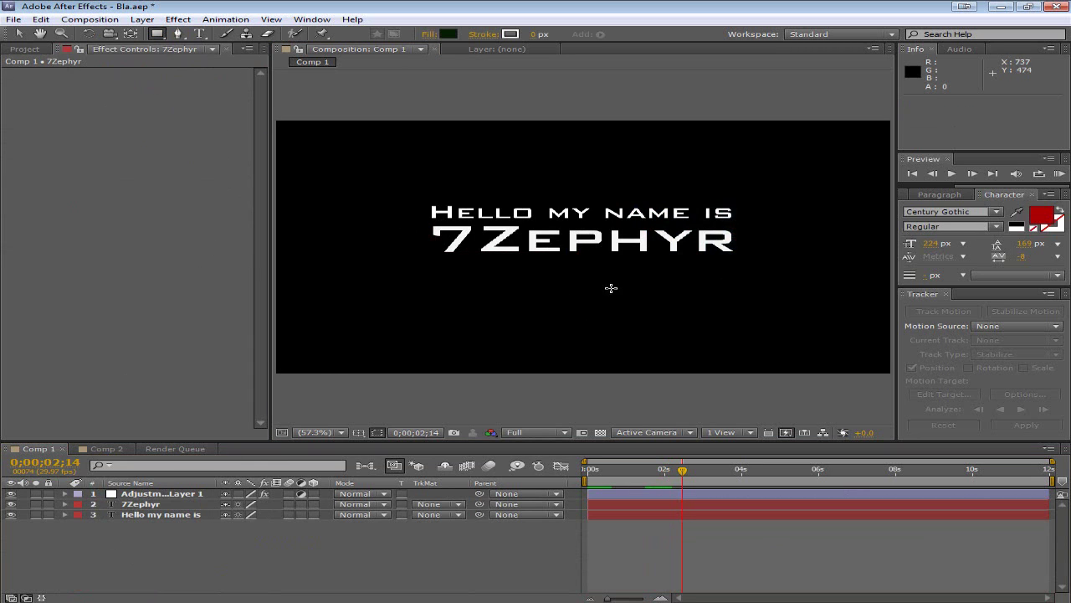
pyautogui.moveTo(610, 294); pyautogui.dragTo(423, 217)
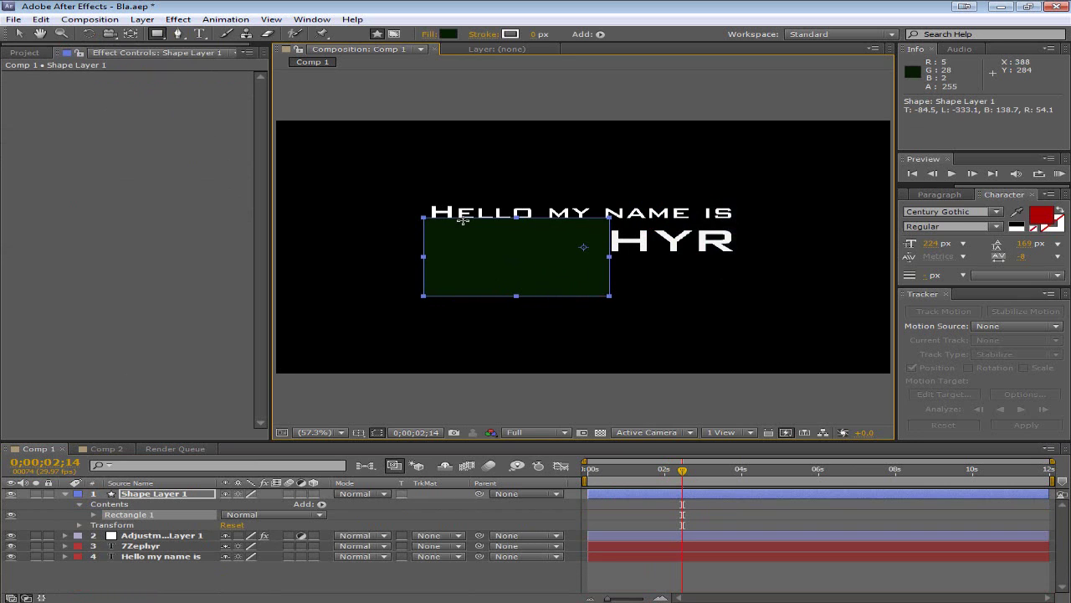
pyautogui.hotkey('ctrl', 'z')
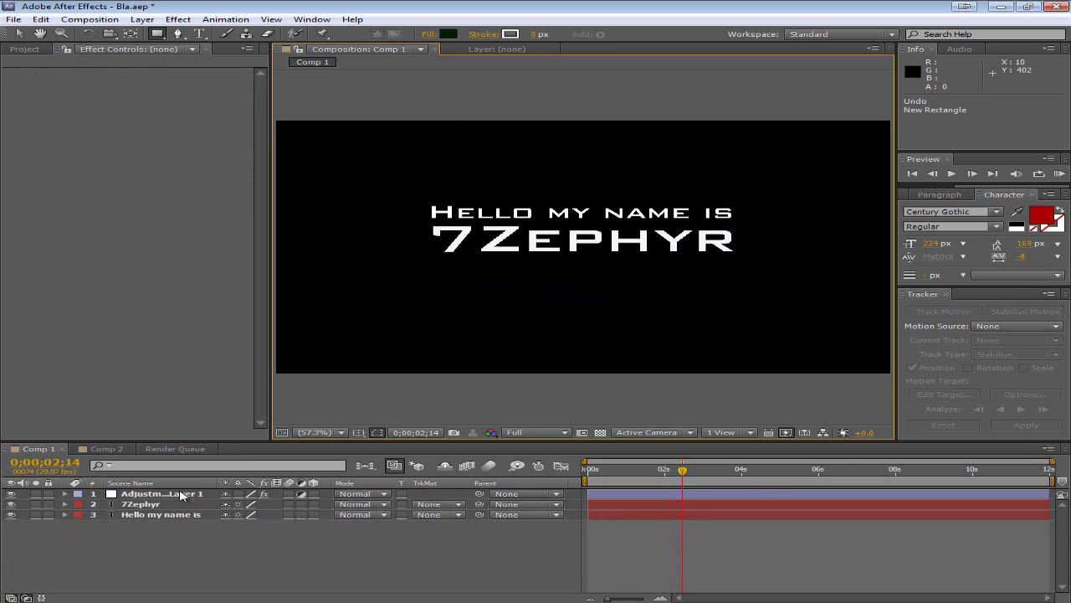
# Step: Draw a rectangular mask on 7Zephyr, undo it, and collapse the layer
pyautogui.click(156, 494)
pyautogui.click(153, 504)
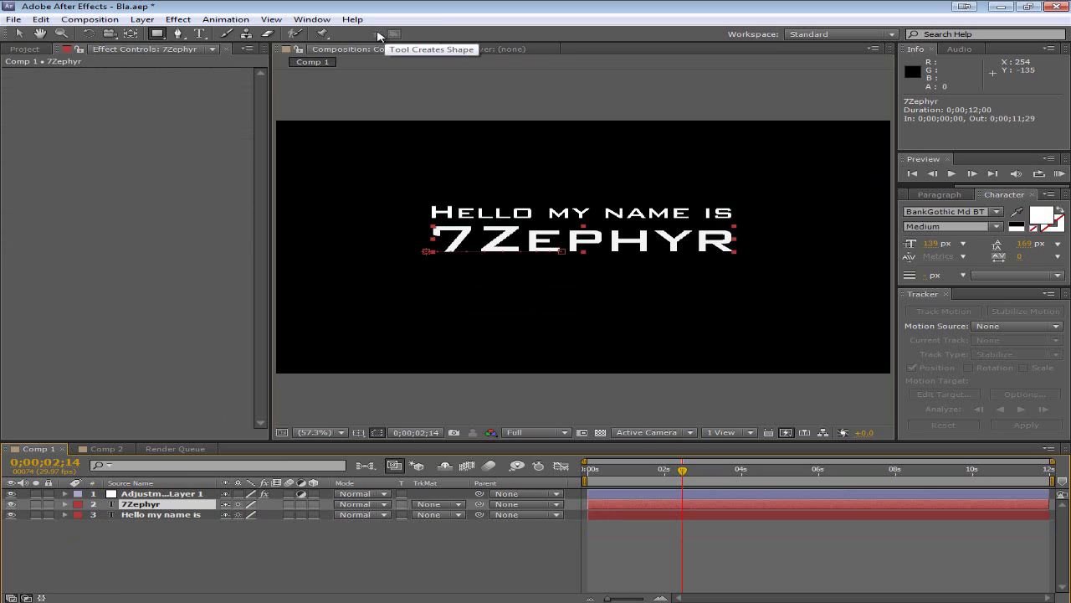
pyautogui.moveTo(578, 282); pyautogui.dragTo(400, 210)
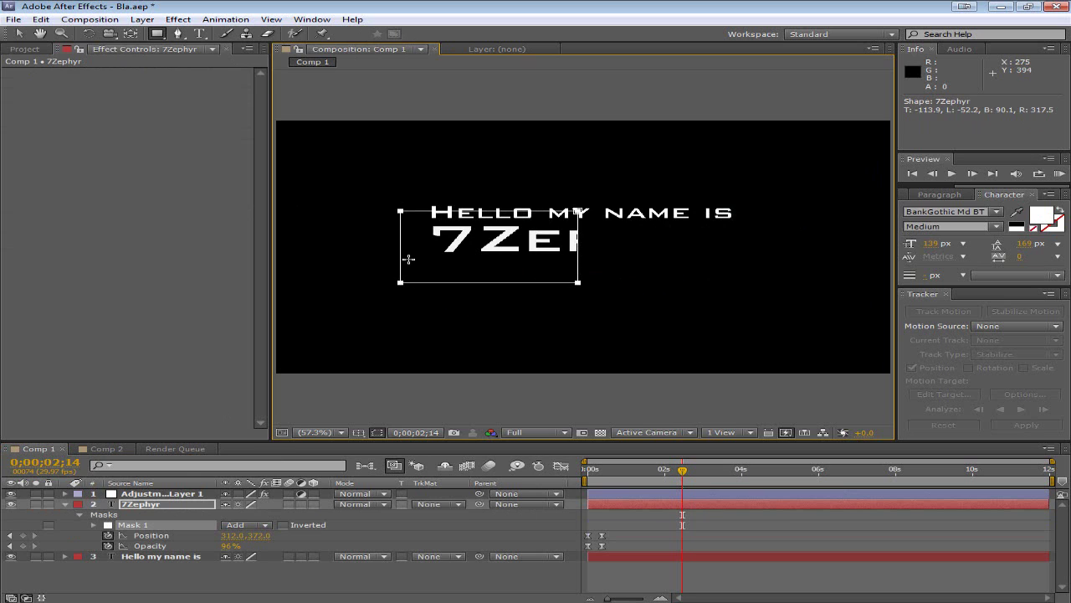
pyautogui.hotkey('ctrl', 'z')
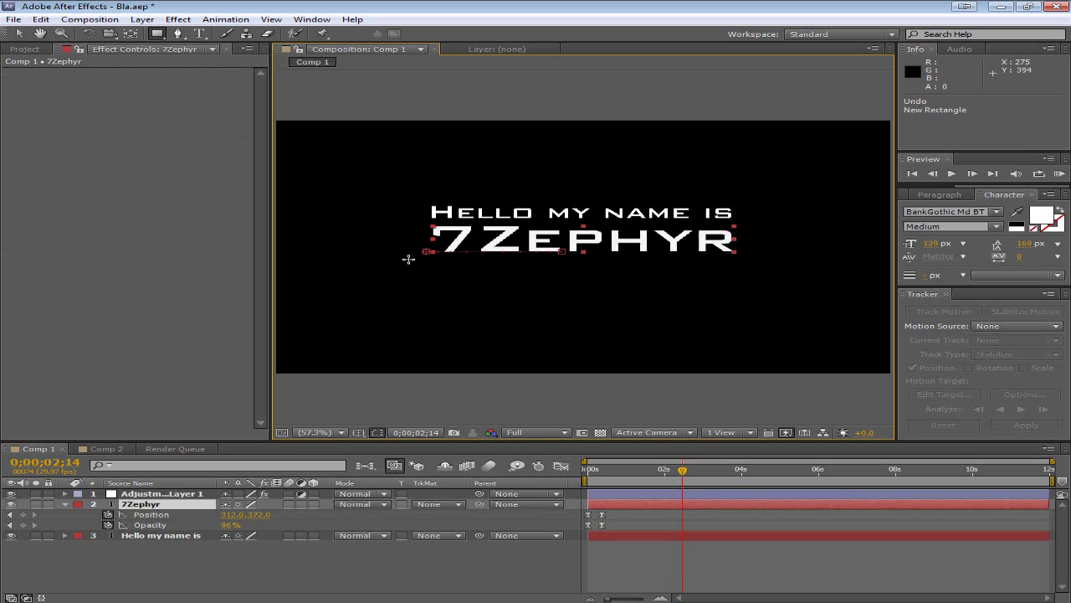
pyautogui.click(65, 504)
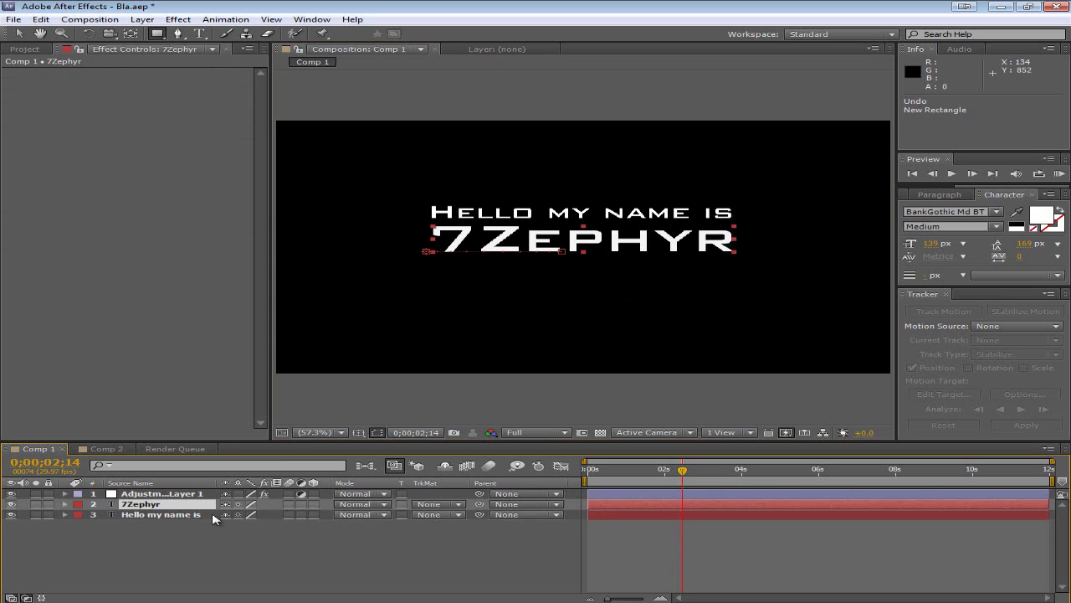
# Step: Apply Transition > CC Grid Wipe to 7Zephyr and test its Completion while scrubbing time
pyautogui.click(434, 553)
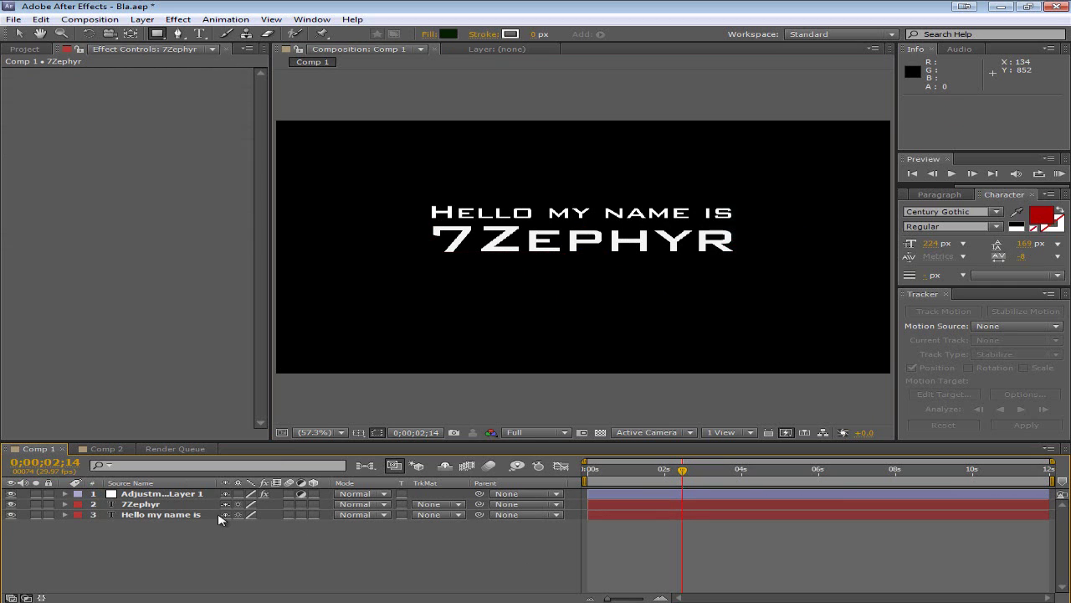
pyautogui.click(178, 19)
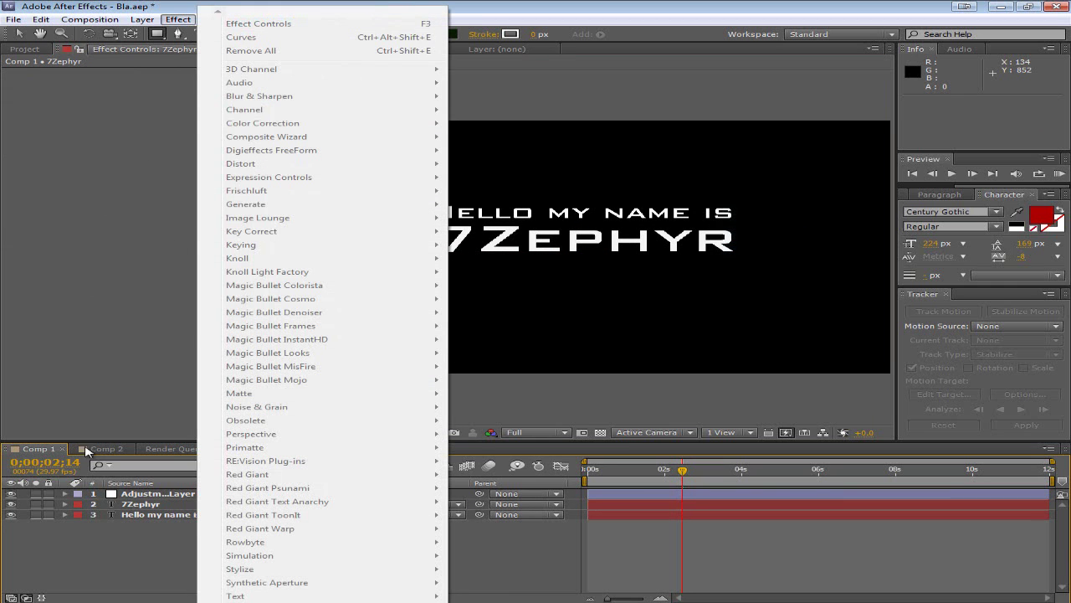
pyautogui.click(134, 505)
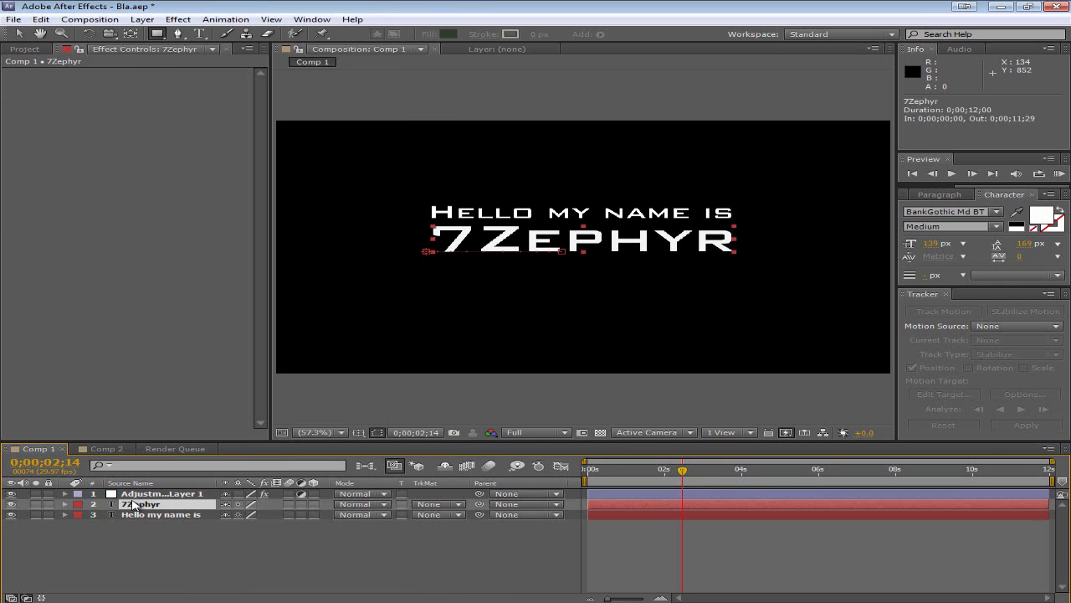
pyautogui.click(178, 20)
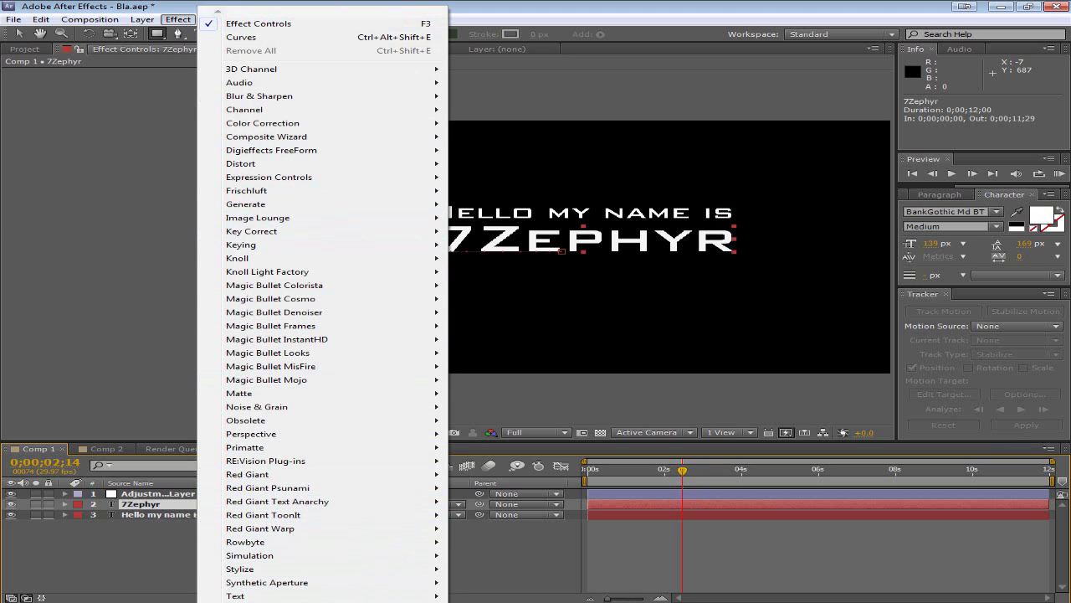
pyautogui.scroll(-1, 251, 586)
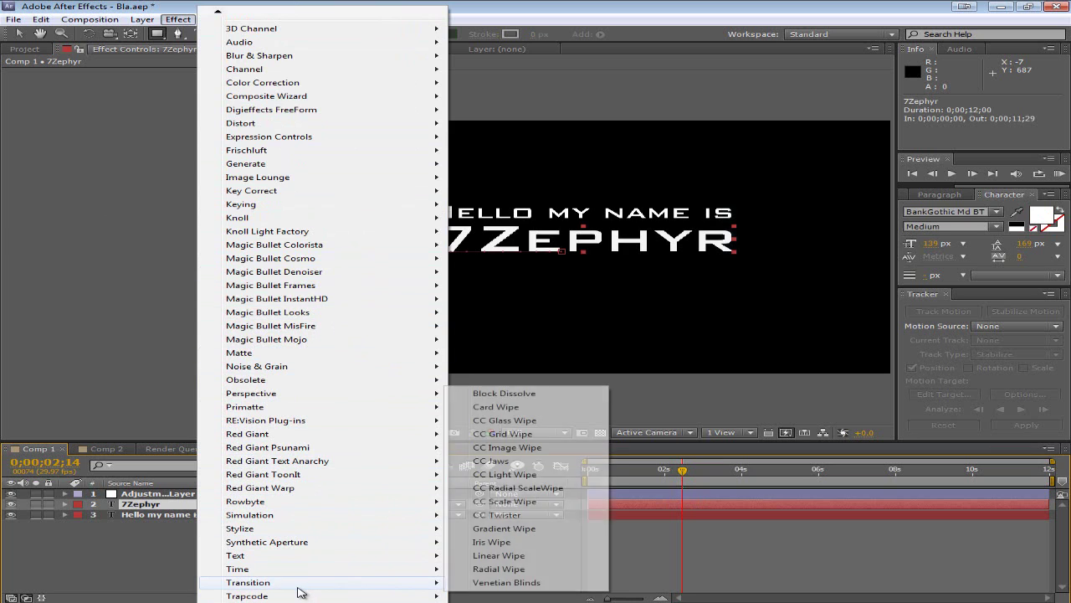
pyautogui.moveTo(276, 586)
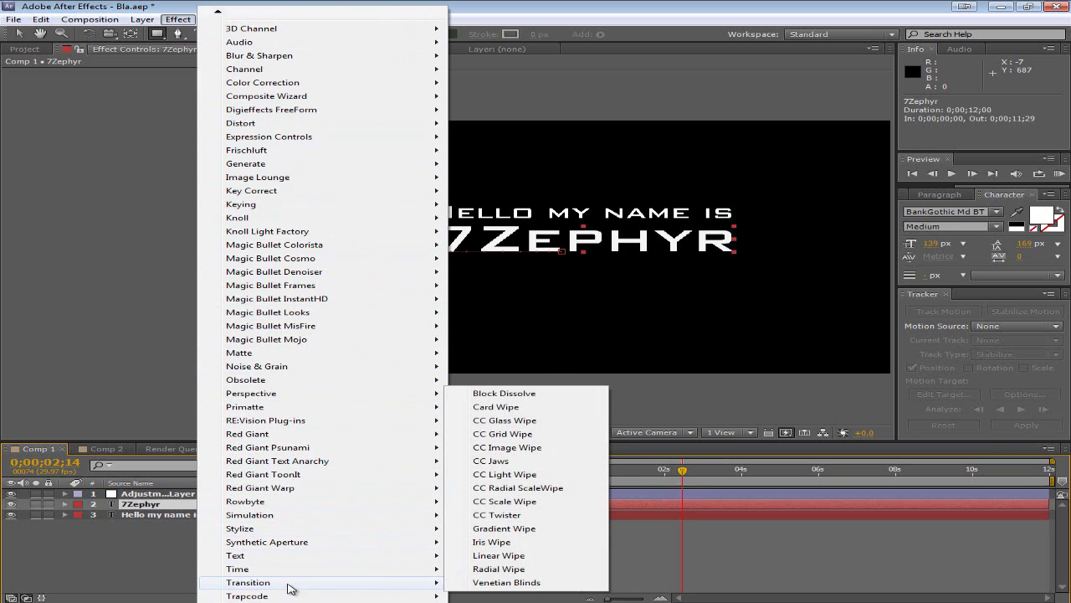
pyautogui.click(548, 433)
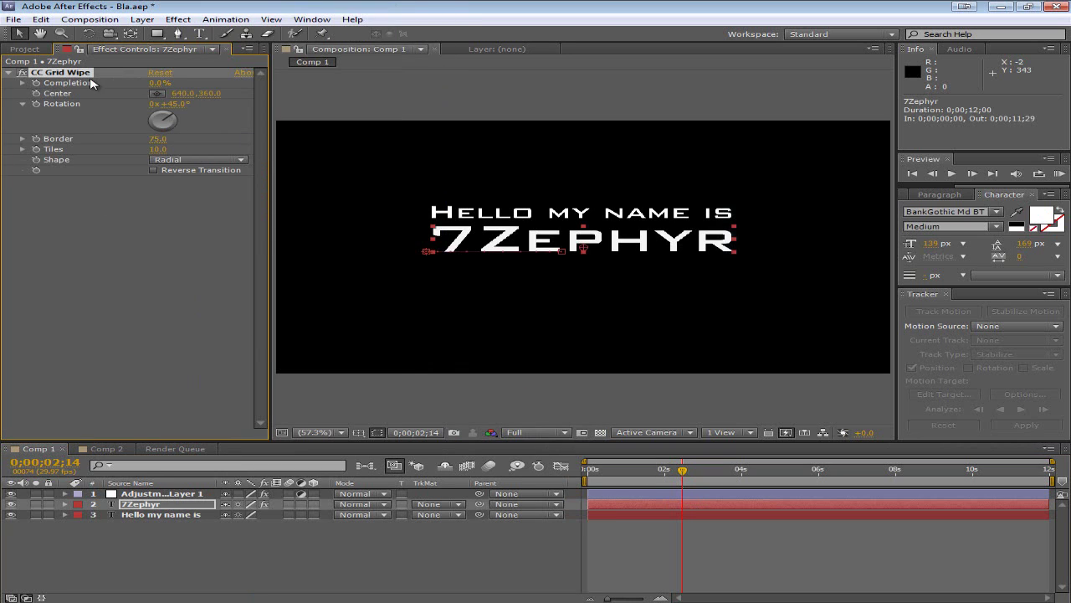
pyautogui.moveTo(171, 84); pyautogui.dragTo(109, 94)
pyautogui.moveTo(682, 474)
pyautogui.mouseDown()
pyautogui.moveTo(659, 479)
pyautogui.moveTo(697, 473)
pyautogui.mouseUp()
# Step: Keyframe Completion at its starting value, then raise it to 100% at 0;00;04;10
pyautogui.click(36, 83)
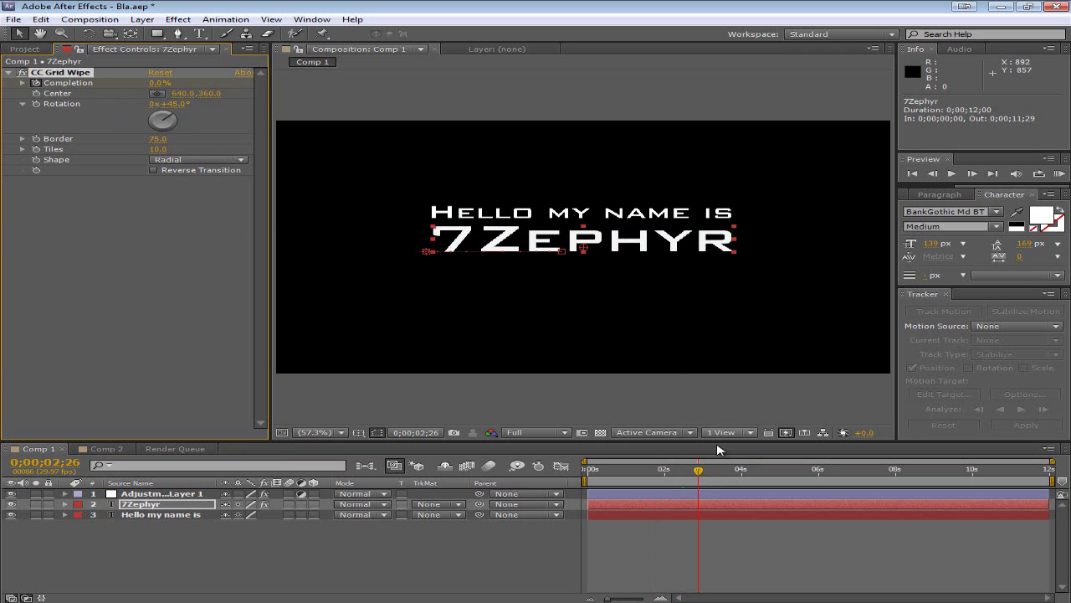
pyautogui.moveTo(701, 474); pyautogui.dragTo(754, 474)
pyautogui.moveTo(157, 84); pyautogui.dragTo(265, 84)
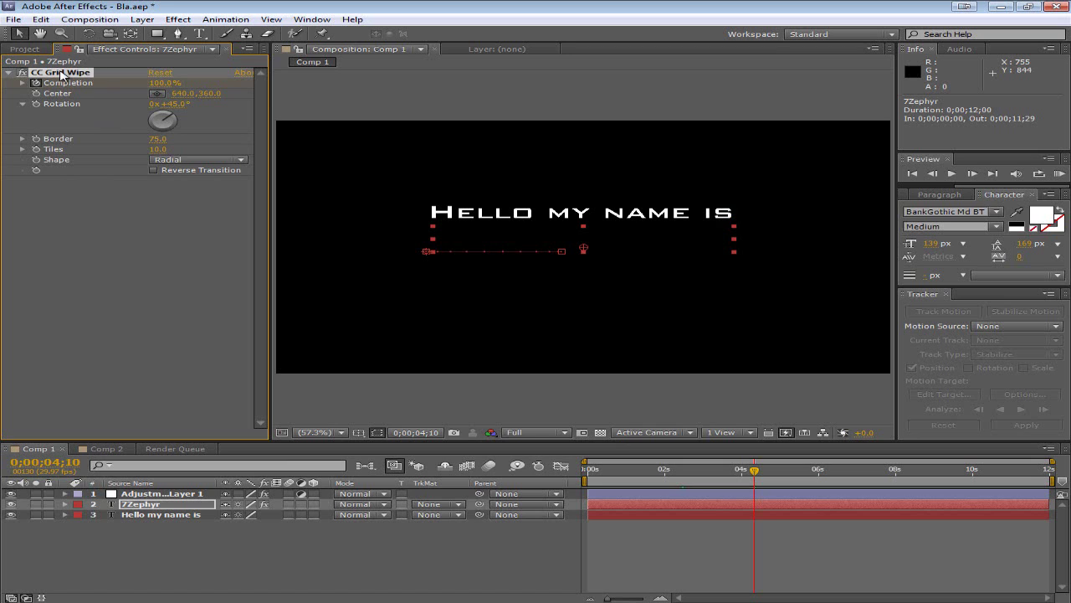
# Step: Undo the stray paste on Hello my name is and select 7Zephyr's CC Grid Wipe effect
pyautogui.click(131, 515)
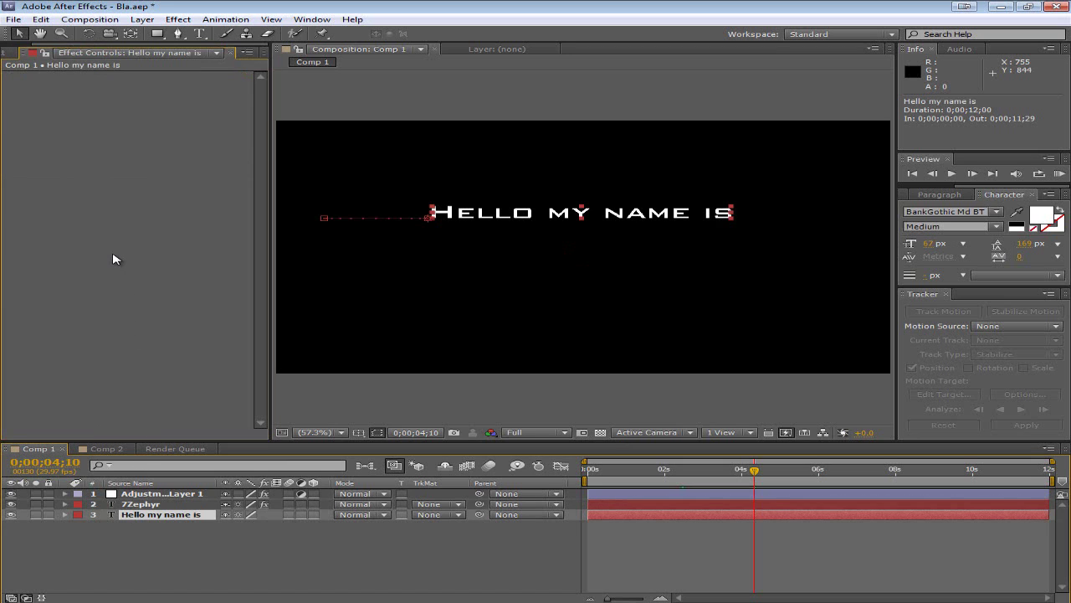
pyautogui.hotkey('ctrl', 'z')
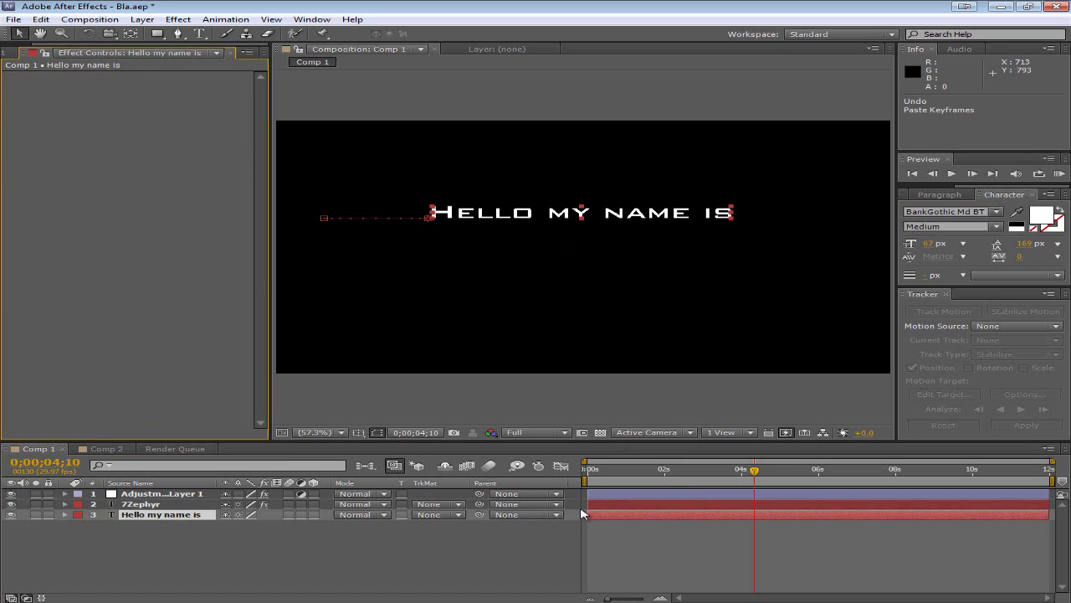
pyautogui.click(124, 506)
pyautogui.press('u')
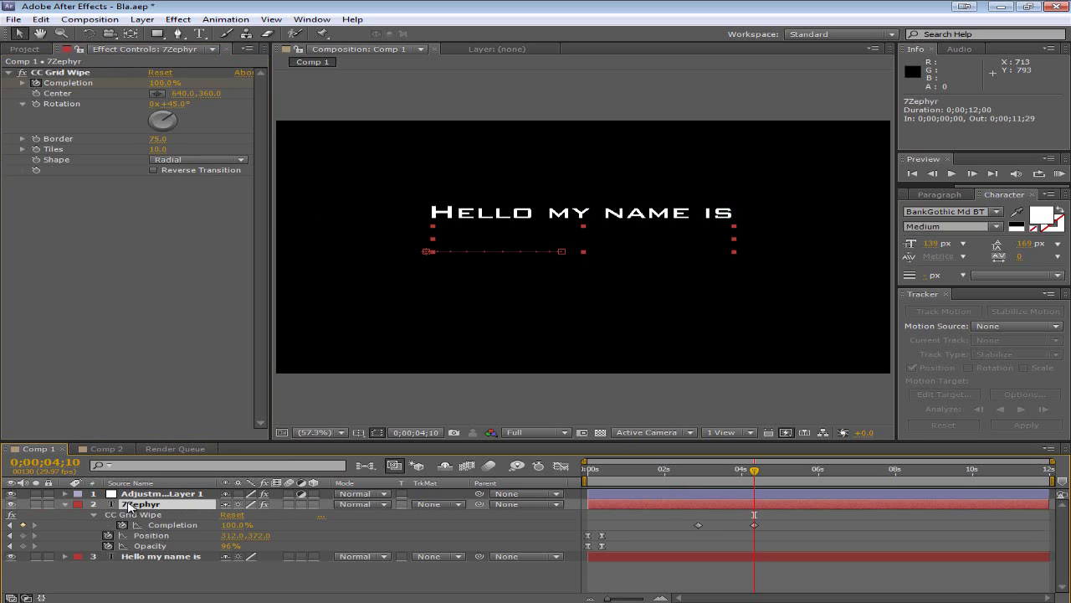
pyautogui.click(79, 73)
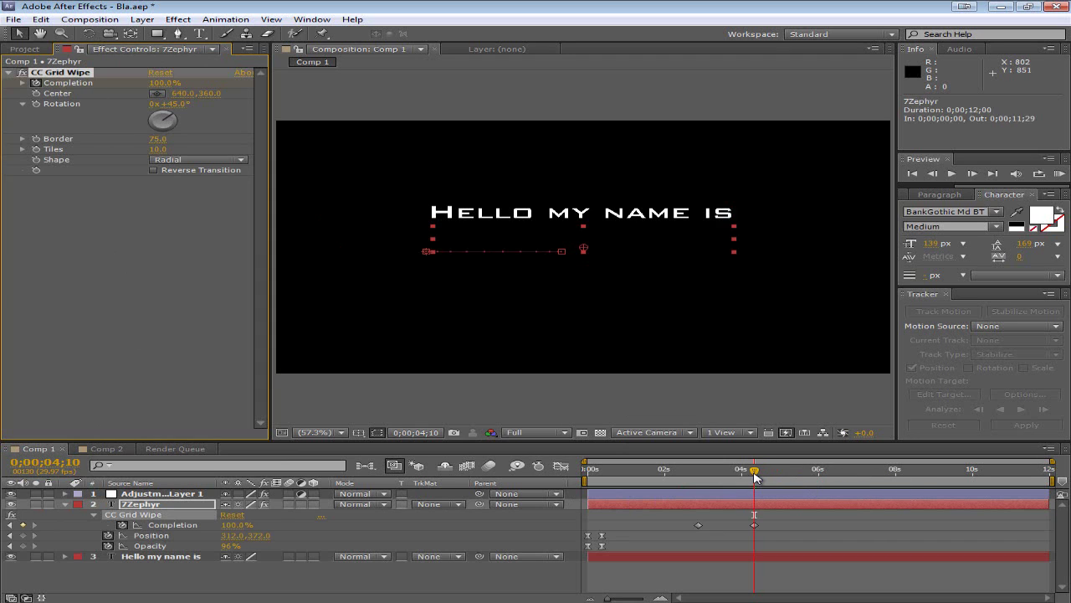
# Step: Paste the grid wipe onto Hello my name is at the first Completion keyframe and preview
pyautogui.moveTo(750, 473); pyautogui.dragTo(702, 474)
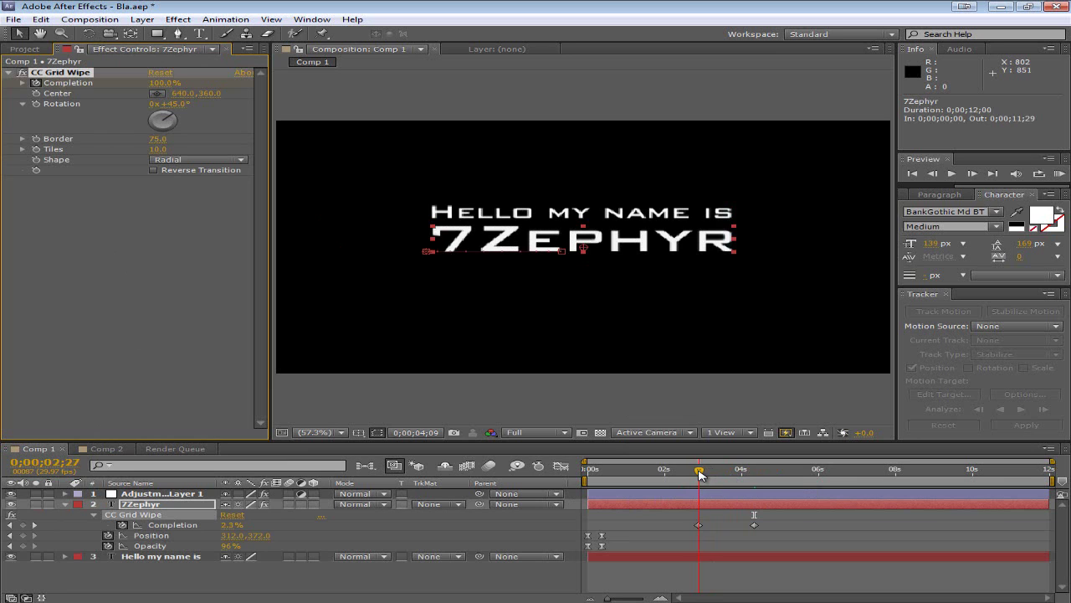
pyautogui.press('pageup')
pyautogui.click(141, 566)
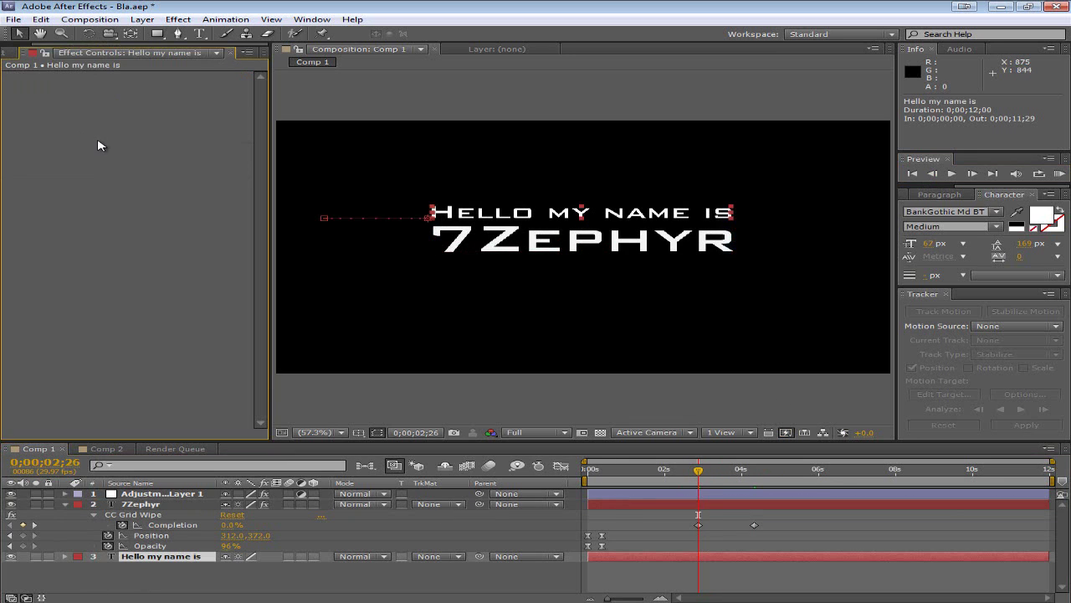
pyautogui.hotkey('ctrl', 'v')
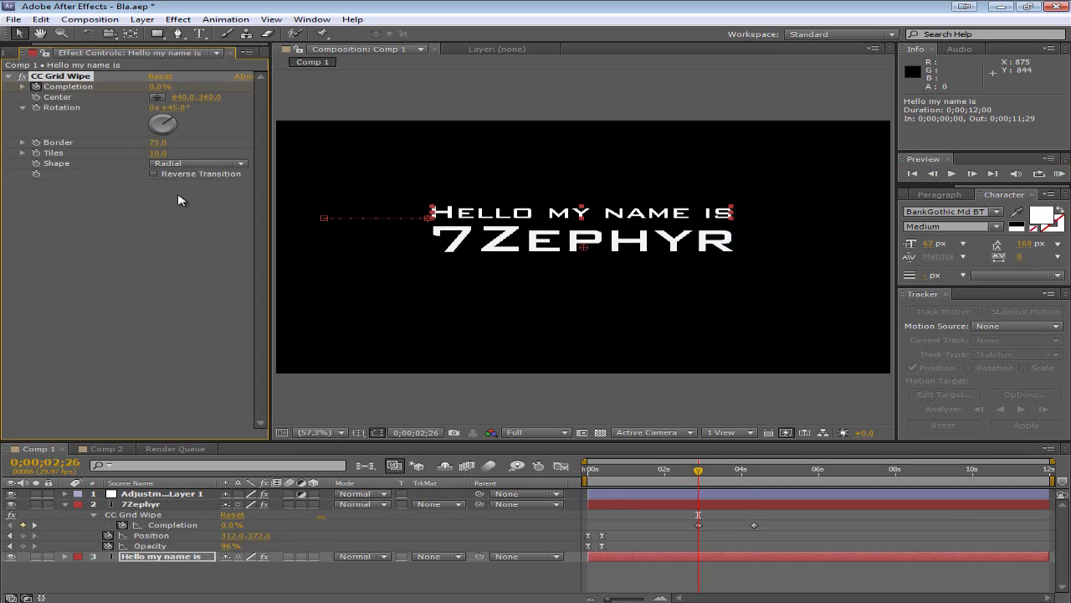
pyautogui.click(199, 558)
pyautogui.press('u')
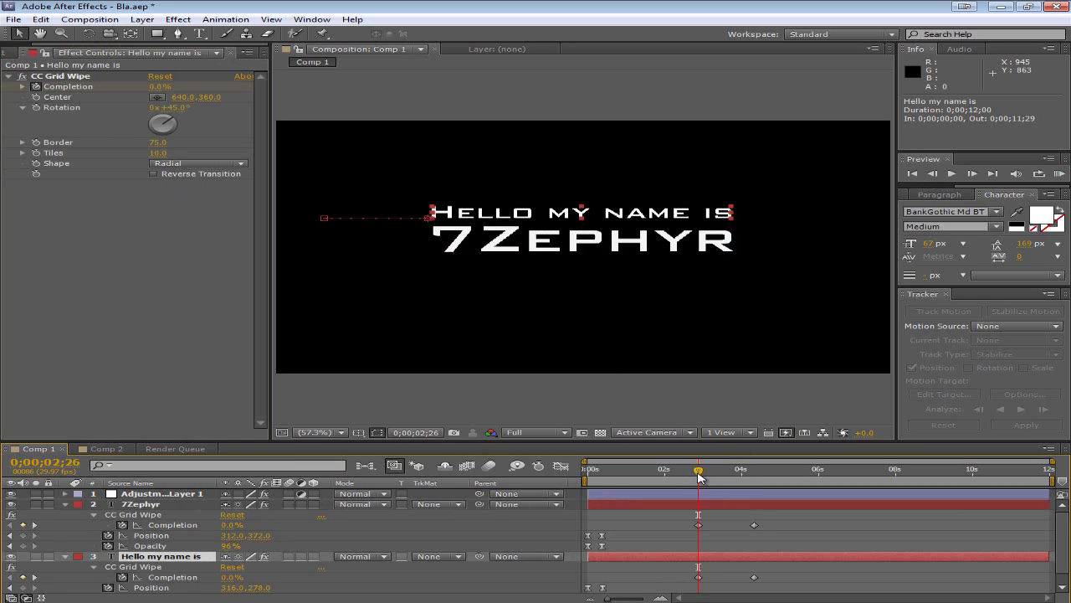
pyautogui.moveTo(699, 475)
pyautogui.mouseDown()
pyautogui.moveTo(736, 479)
pyautogui.moveTo(685, 477)
pyautogui.mouseUp()
# Step: Move both end Completion keyframes to 0;00;03;15, RAM preview, and return to the start
pyautogui.click(754, 525)
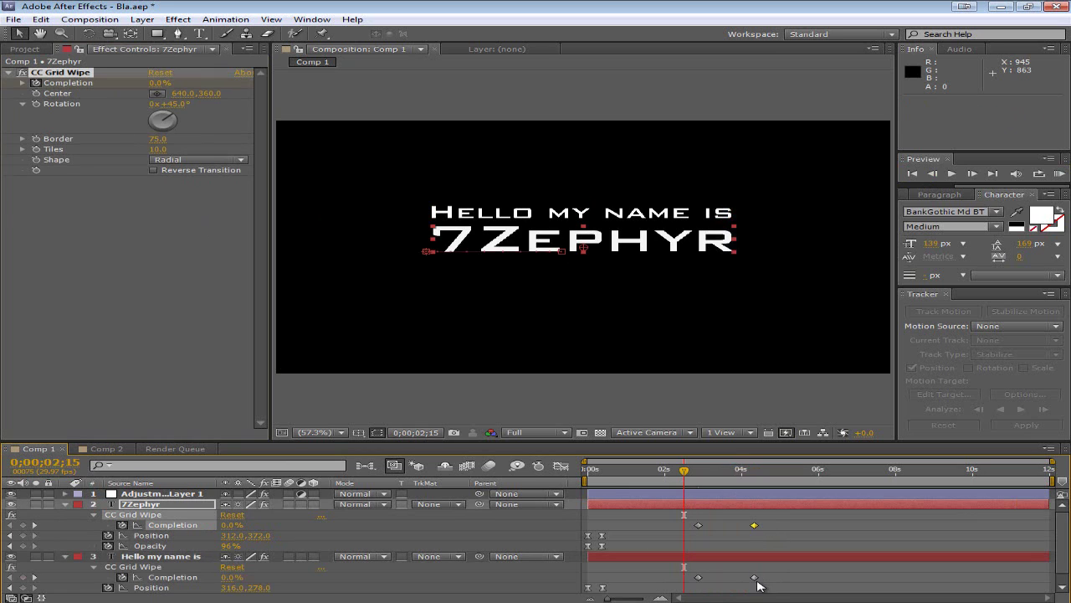
pyautogui.keyDown('shift'); pyautogui.click(754, 576); pyautogui.keyUp('shift')
pyautogui.moveTo(755, 529); pyautogui.dragTo(724, 528)
pyautogui.click(609, 532)
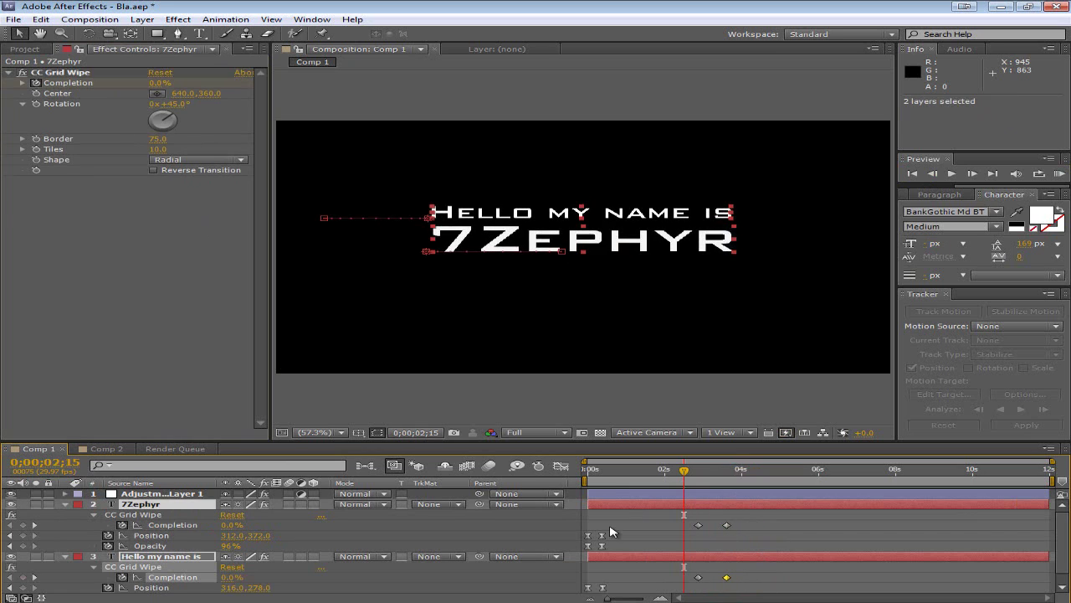
pyautogui.press('KP_0')
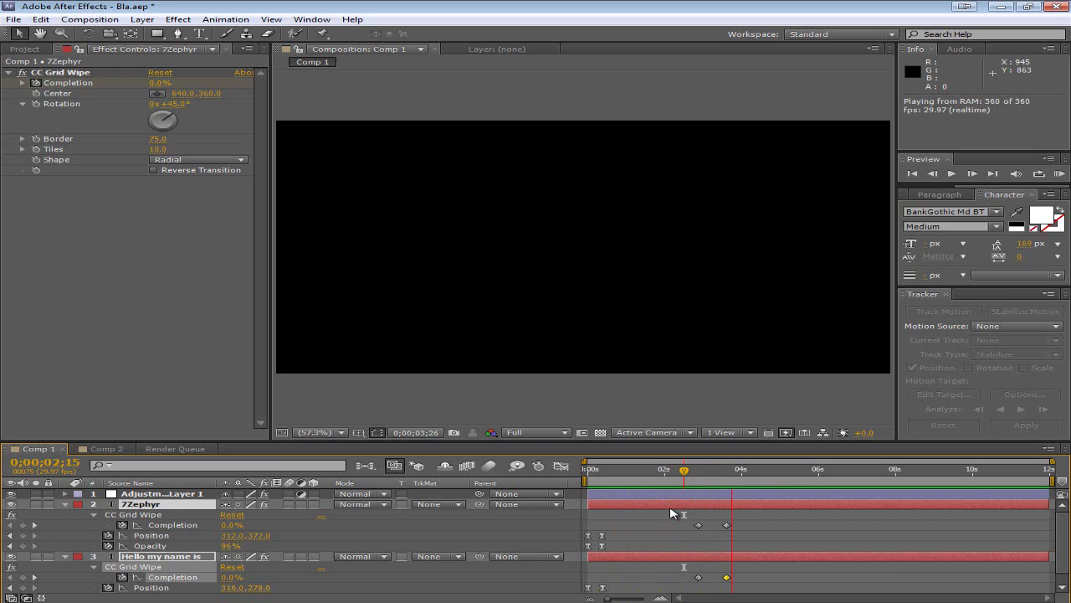
pyautogui.press('space')
pyautogui.moveTo(682, 476); pyautogui.dragTo(737, 475)
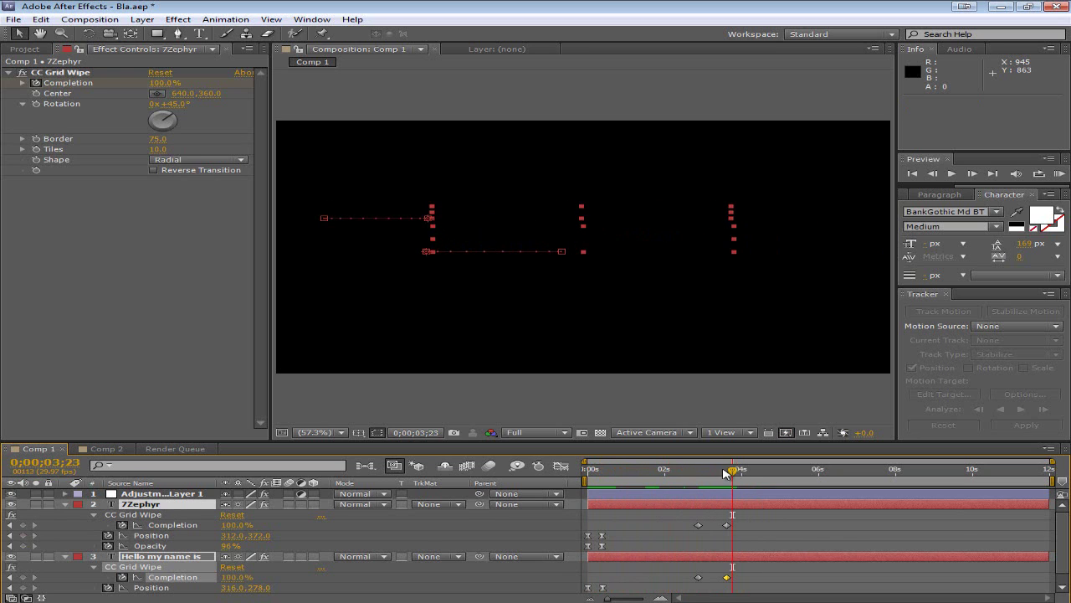
pyautogui.press('Home')
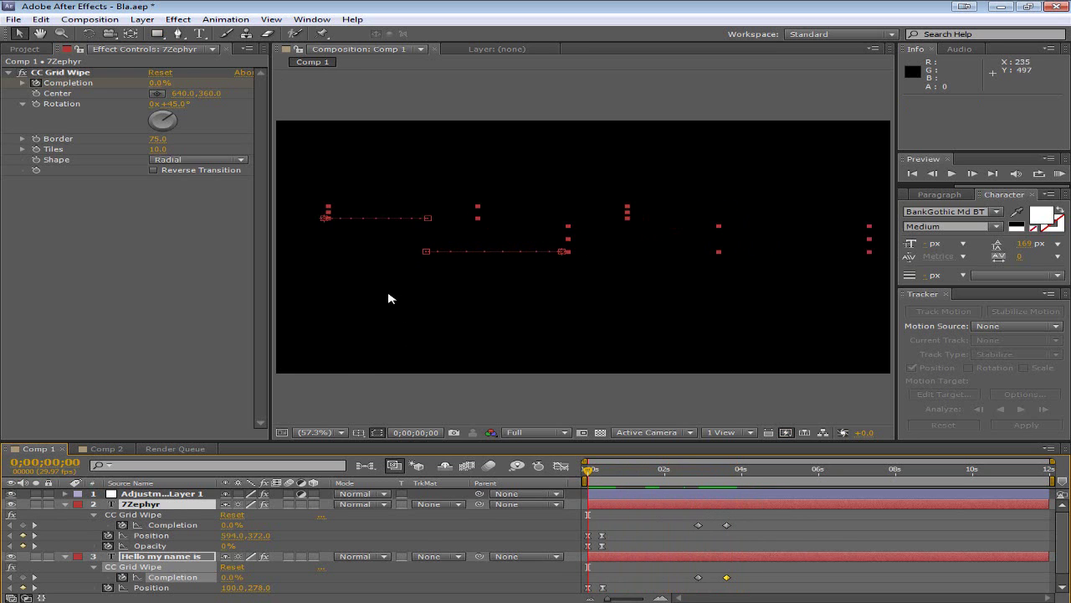
# Step: In Comp 2, delete the gameplay clip's Curves effect and add a new adjustment layer
pyautogui.click(105, 450)
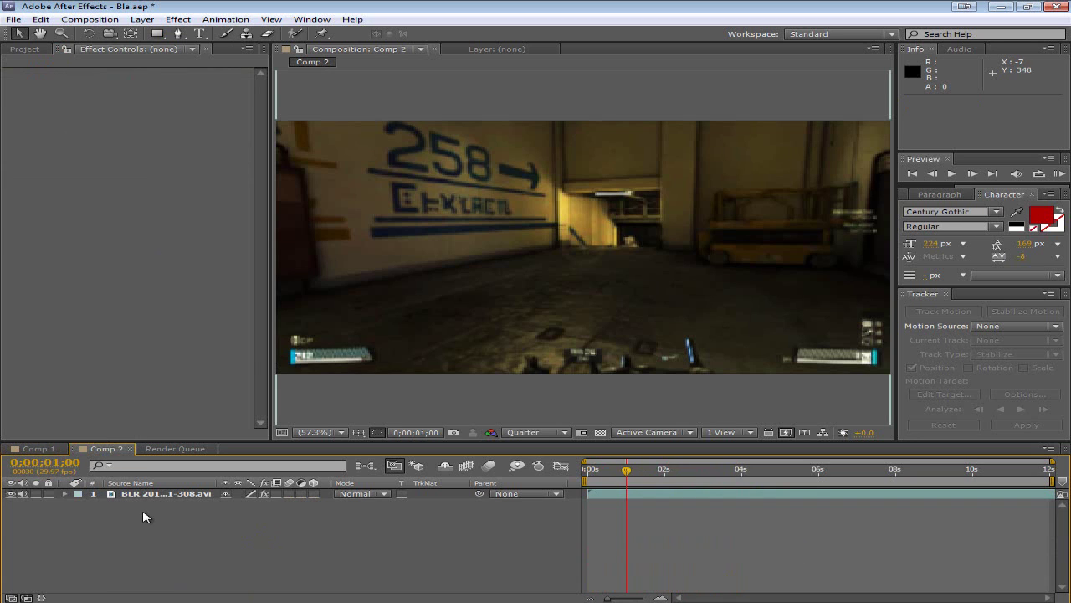
pyautogui.click(146, 494)
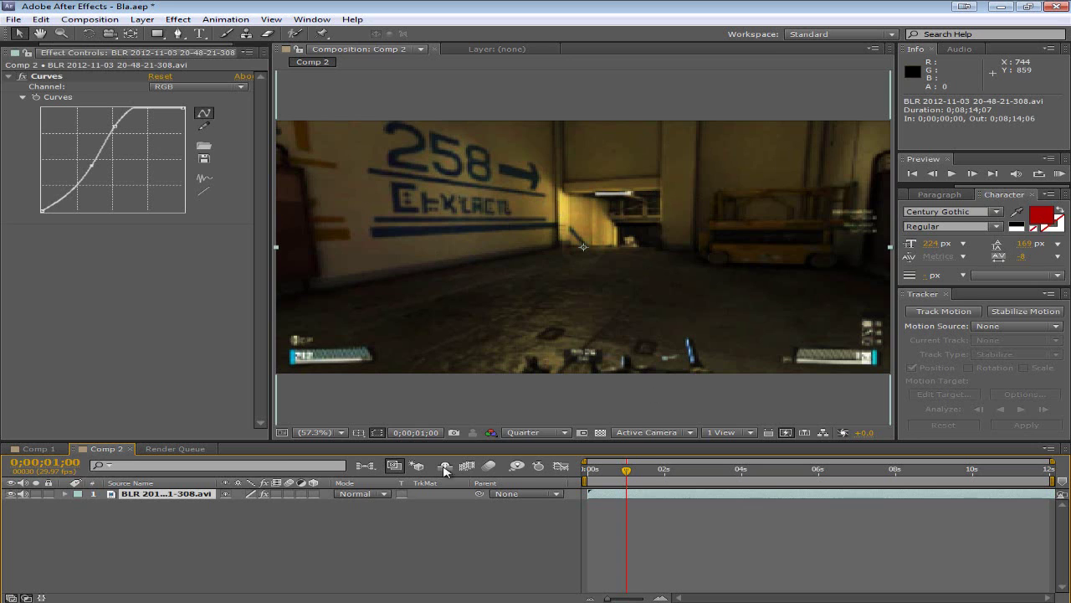
pyautogui.click(46, 77)
pyautogui.press('Delete')
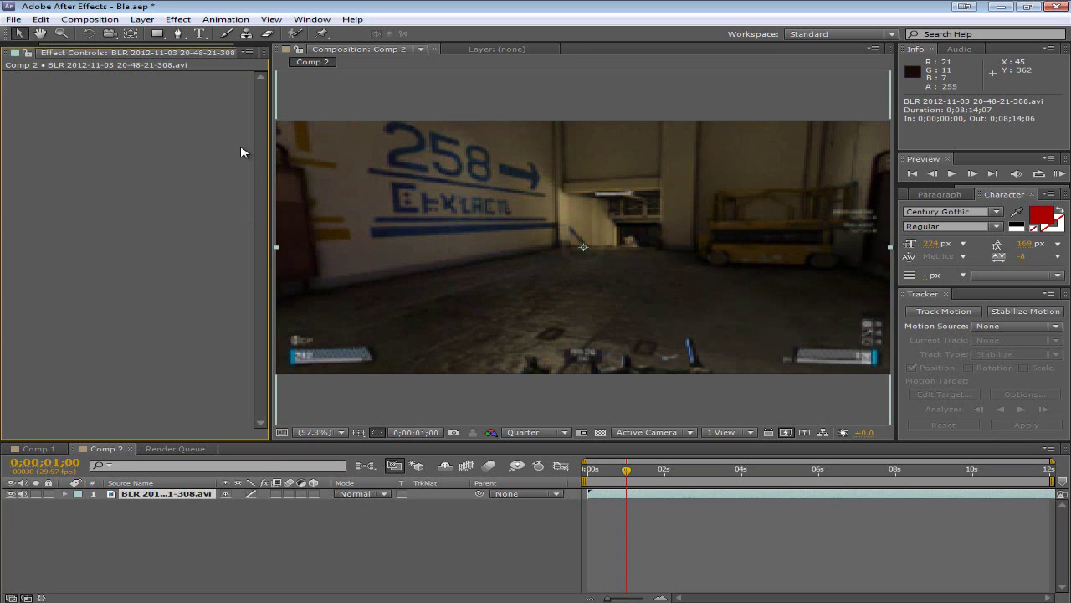
pyautogui.rightClick(237, 510)
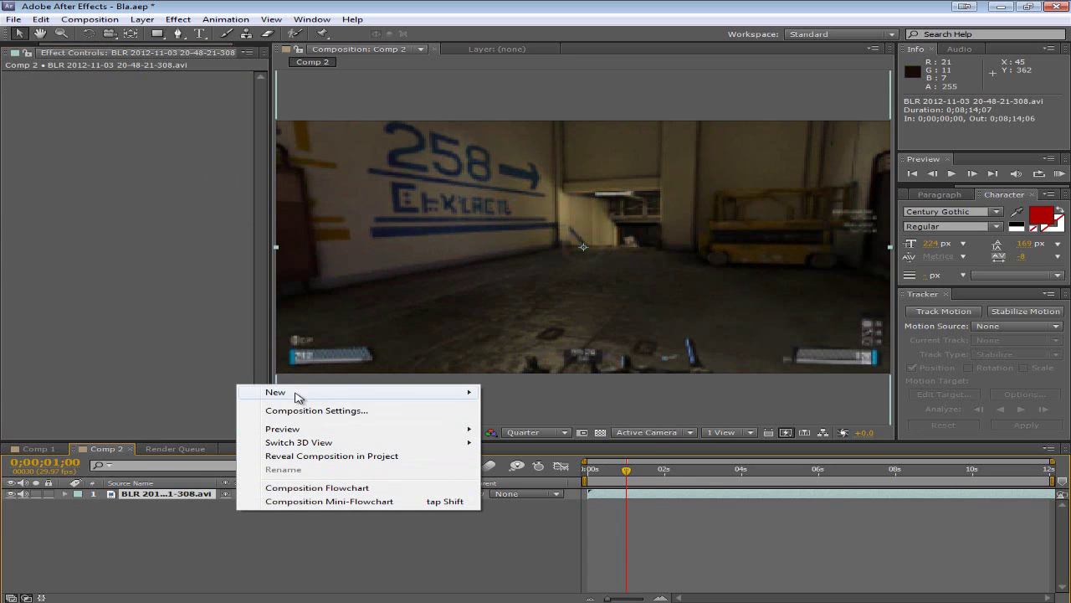
pyautogui.moveTo(418, 397)
pyautogui.click(552, 492)
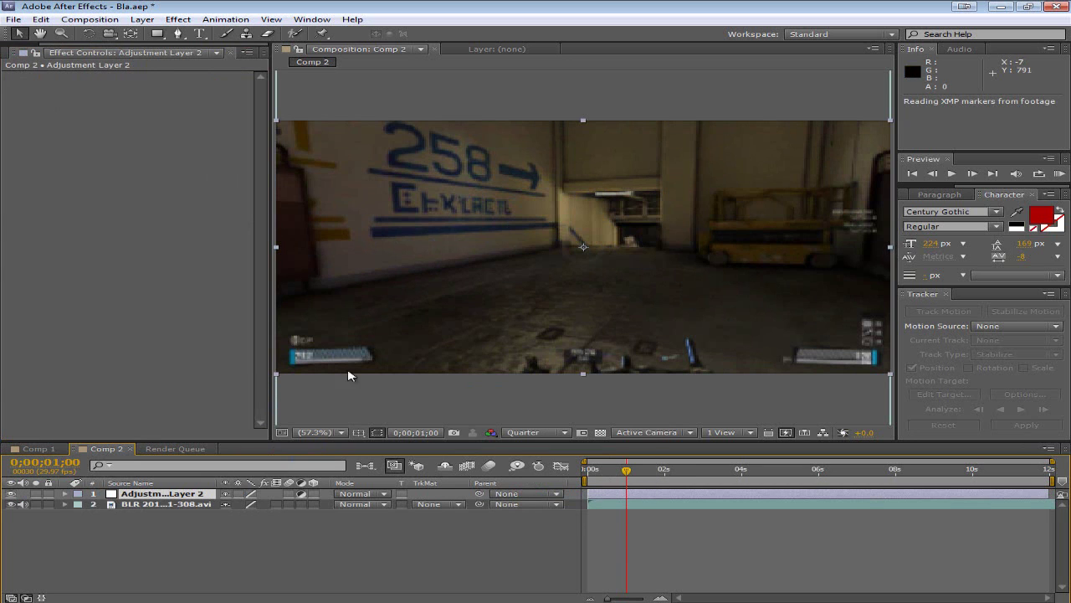
# Step: Draw an 11-point Pen mask along the floor line and across the frame's upper area
pyautogui.click(177, 33)
pyautogui.click(290, 290)
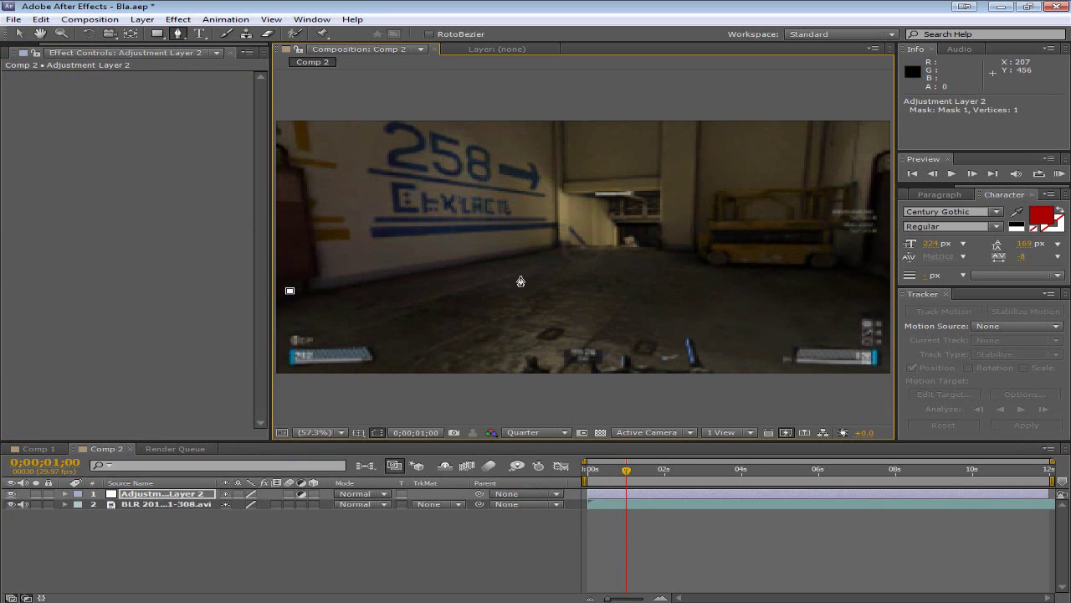
pyautogui.click(559, 246)
pyautogui.click(631, 247)
pyautogui.click(679, 246)
pyautogui.click(719, 251)
pyautogui.click(825, 256)
pyautogui.click(870, 275)
pyautogui.click(887, 287)
pyautogui.click(885, 117)
pyautogui.click(276, 111)
pyautogui.click(276, 291)
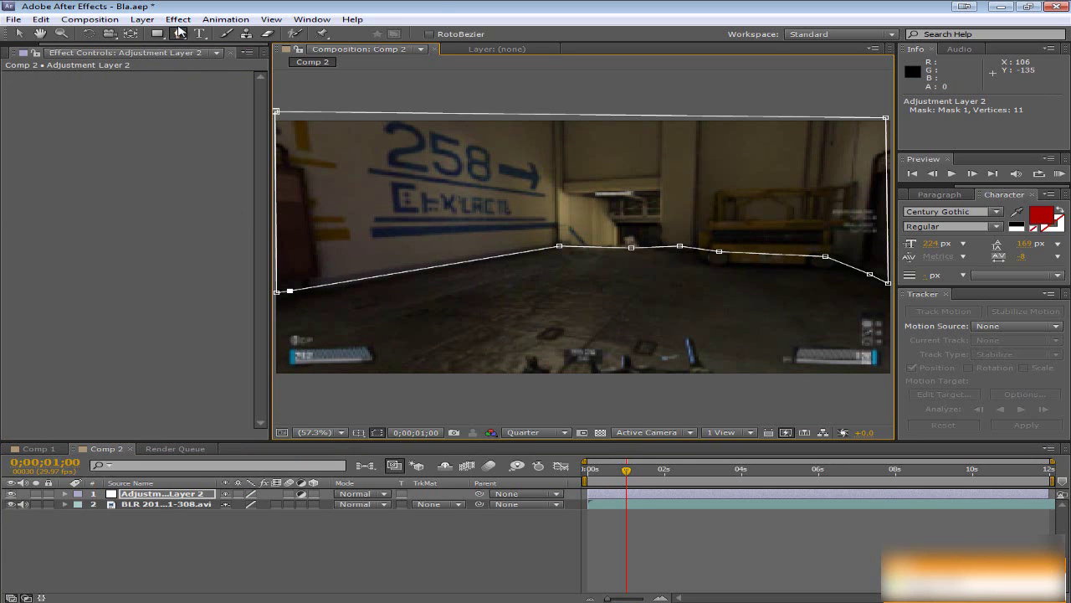
# Step: Apply Color Correction > Curves to Adjustment Layer 2 and bend the RGB curve into a raised S-shape
pyautogui.click(178, 19)
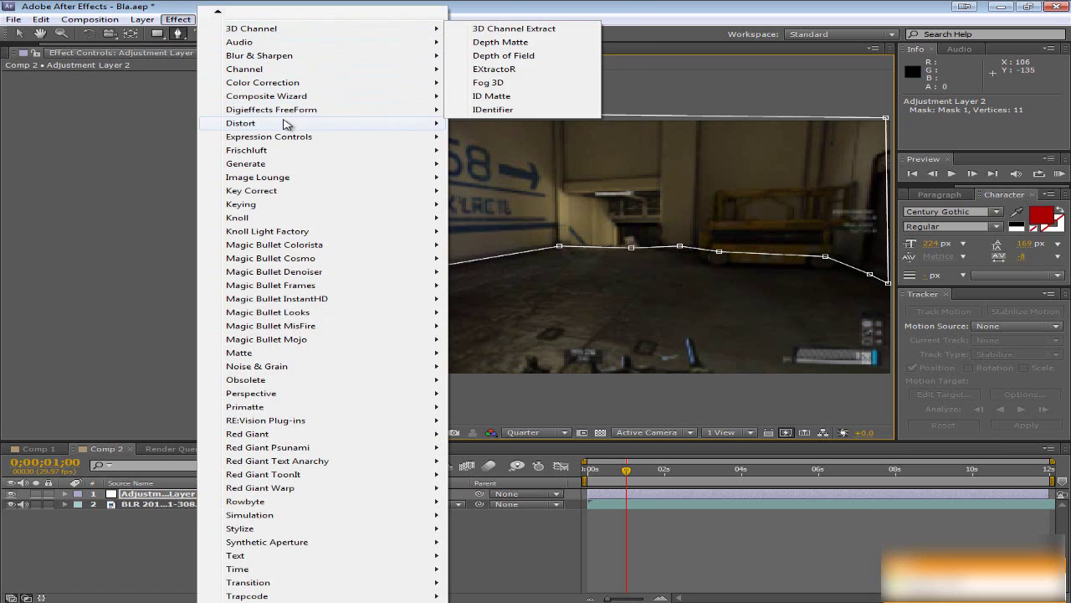
pyautogui.moveTo(297, 31)
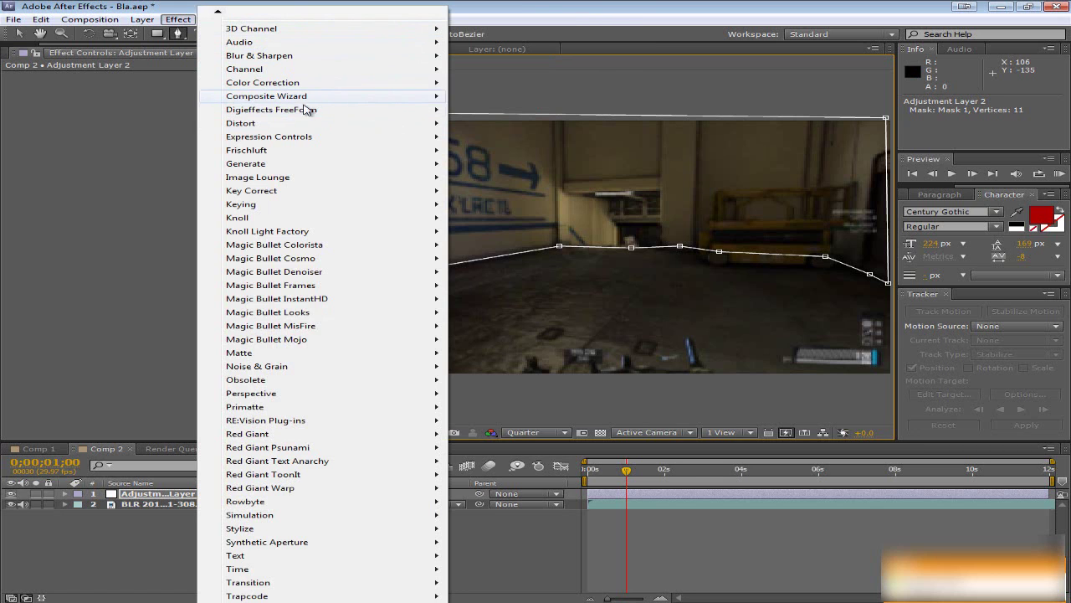
pyautogui.moveTo(394, 172)
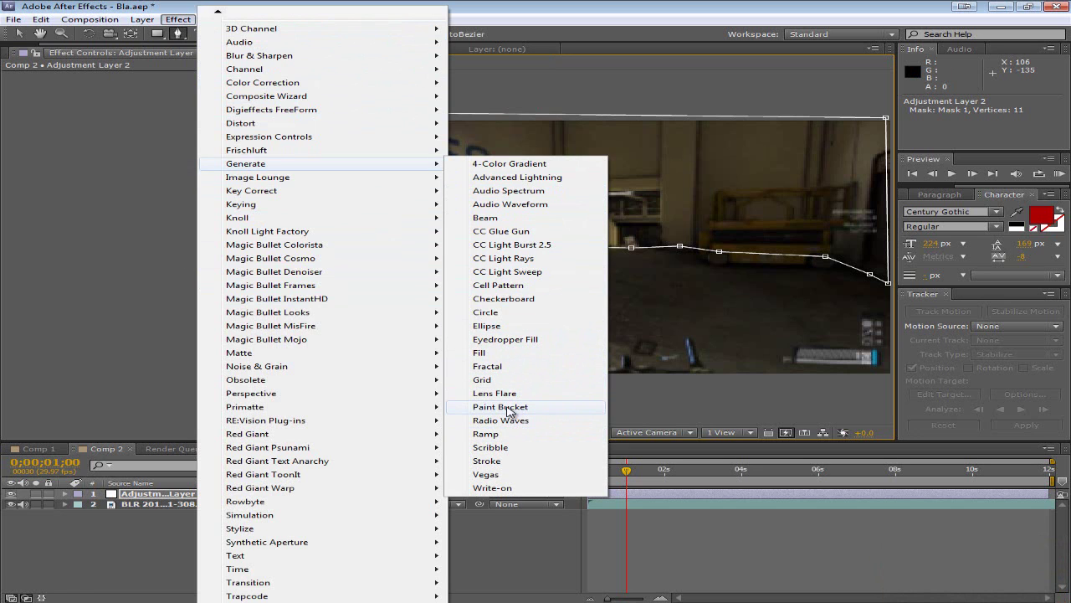
pyautogui.moveTo(262, 83)
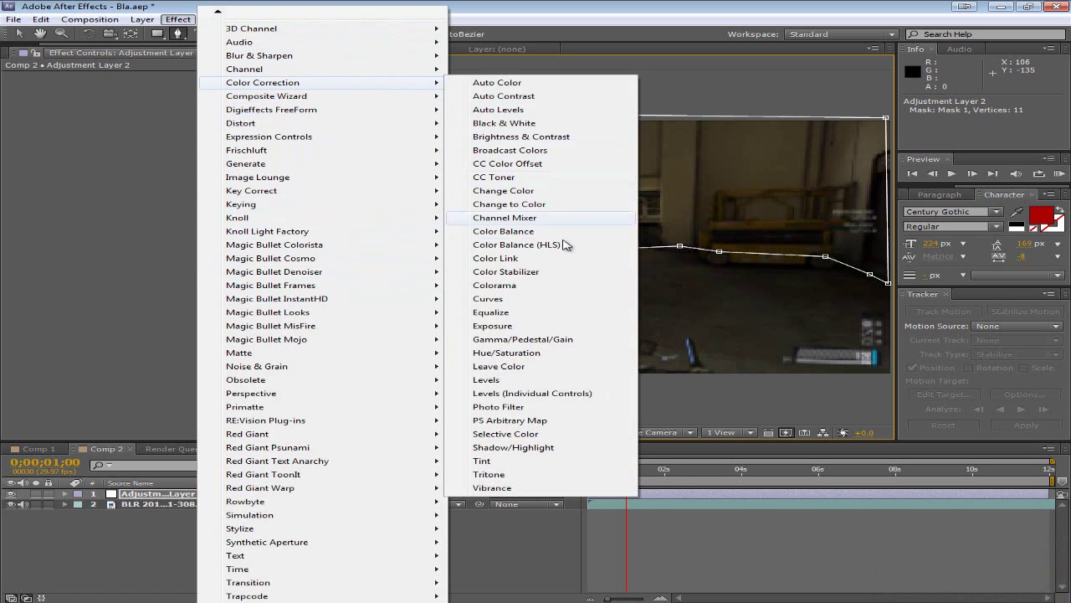
pyautogui.click(555, 303)
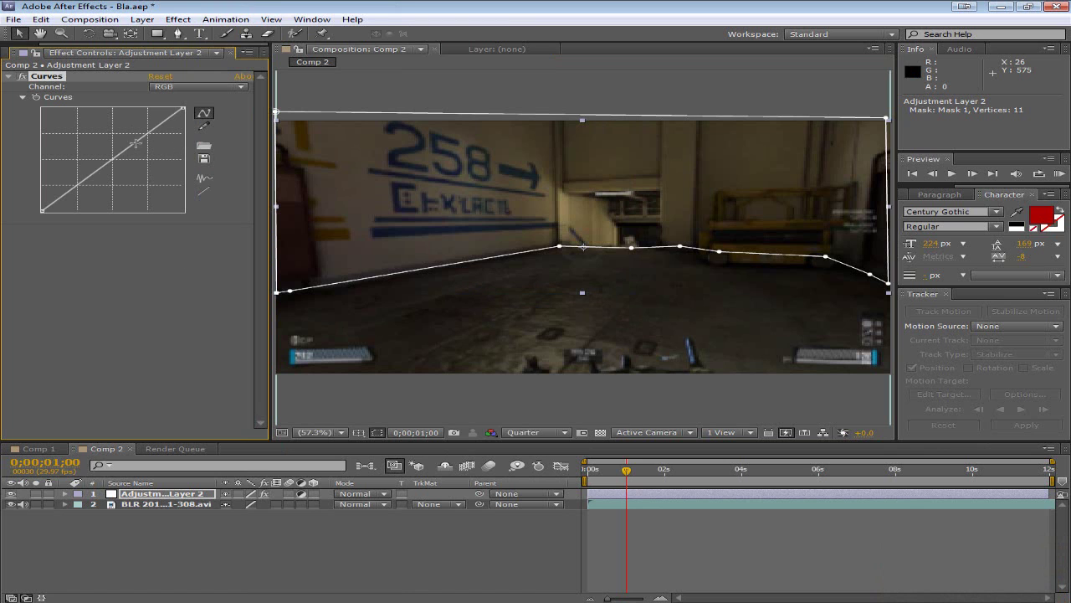
pyautogui.moveTo(135, 147); pyautogui.dragTo(121, 130)
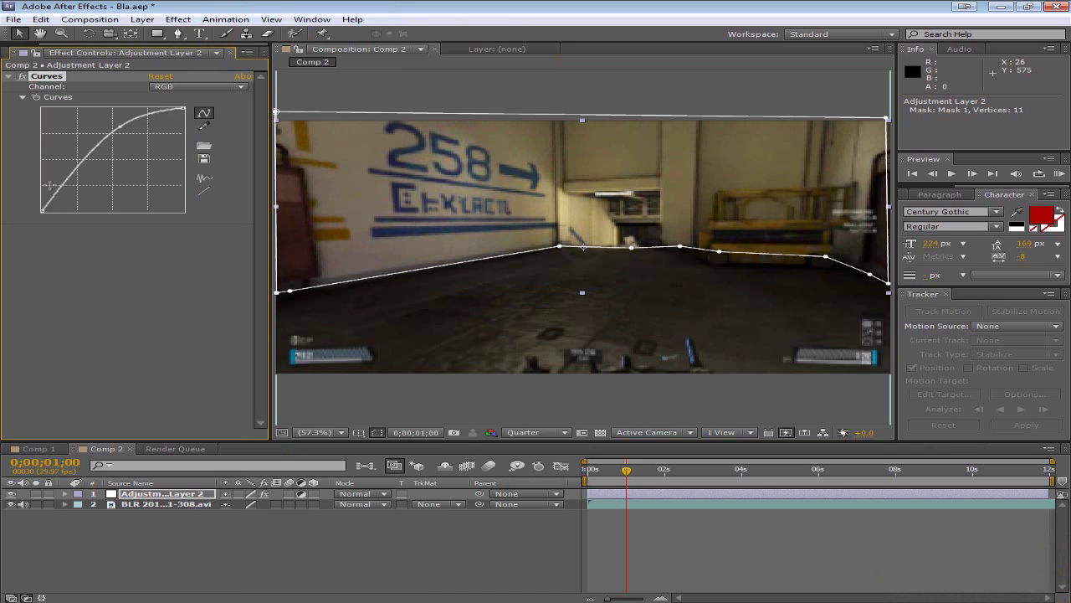
pyautogui.moveTo(55, 184); pyautogui.dragTo(76, 184)
pyautogui.moveTo(119, 128); pyautogui.dragTo(119, 124)
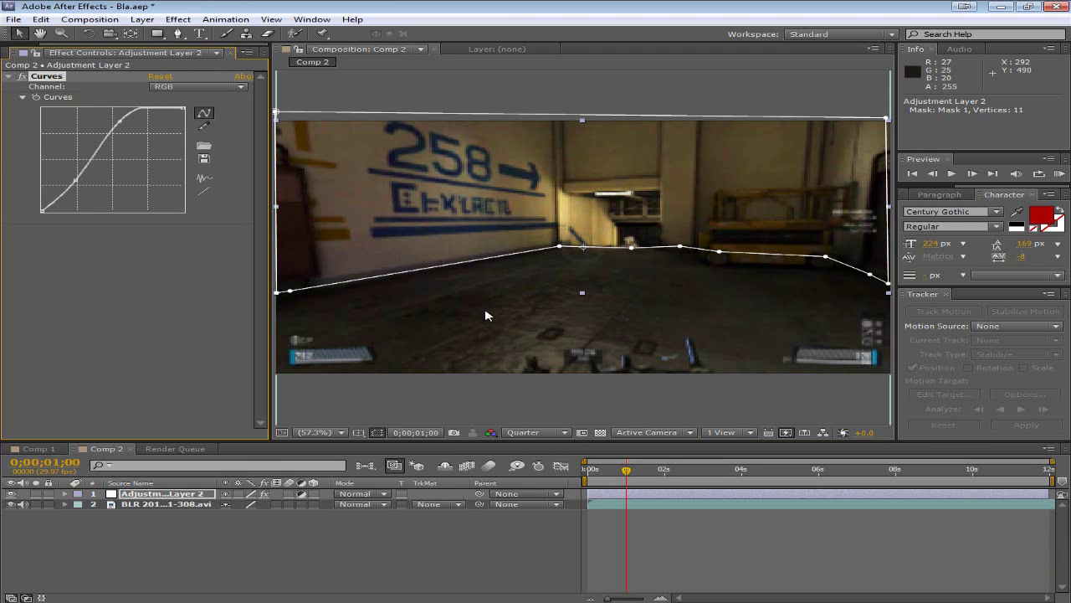
# Step: Raise the Blue channel's midpoint, then collapse Curves and deselect the layer
pyautogui.click(199, 87)
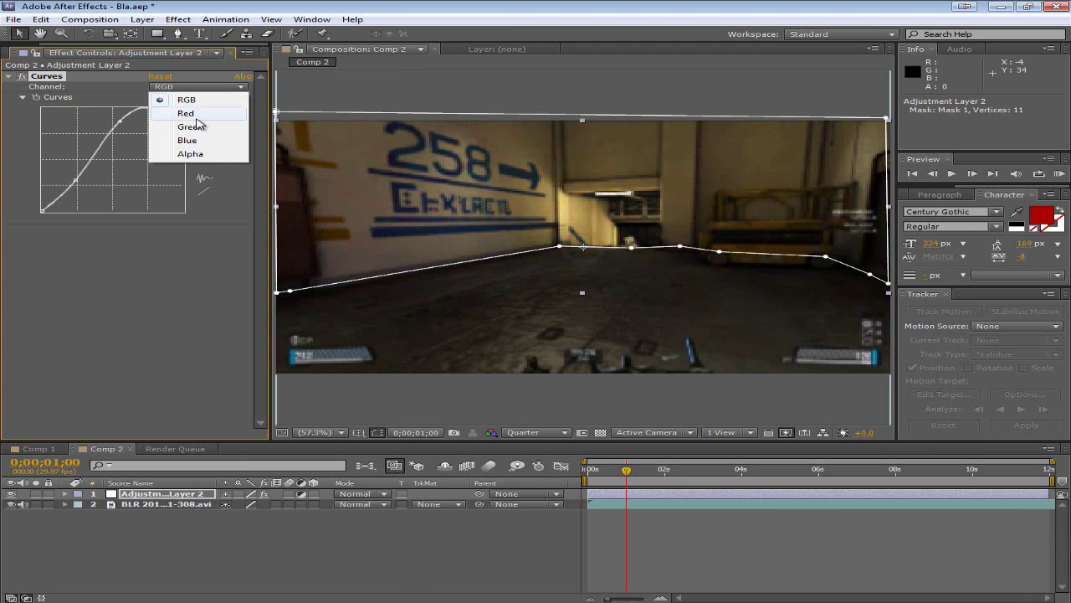
pyautogui.click(186, 141)
pyautogui.moveTo(120, 157); pyautogui.dragTo(118, 149)
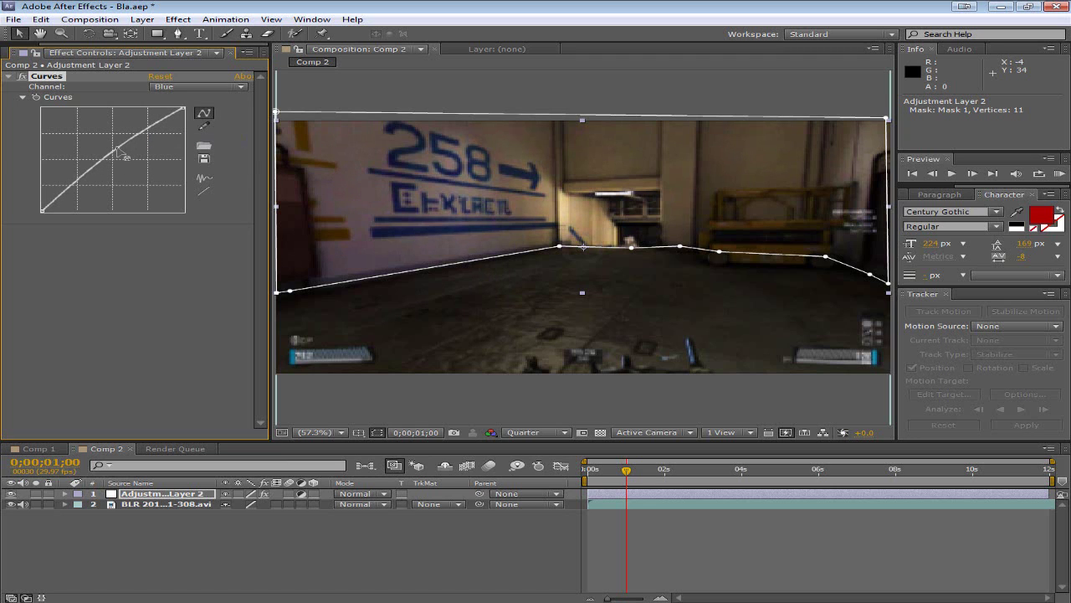
pyautogui.click(7, 76)
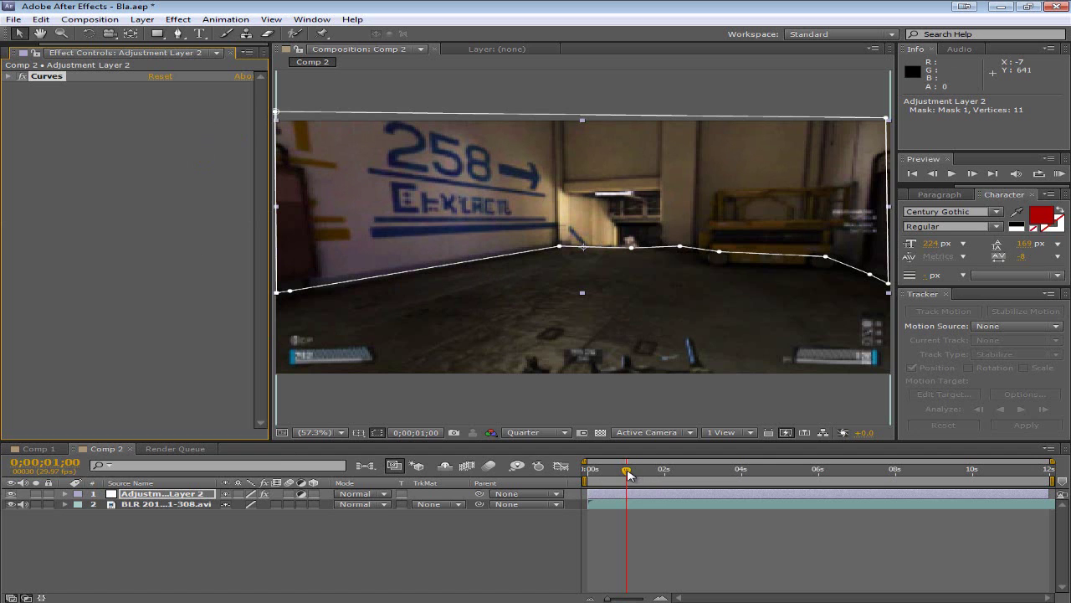
pyautogui.moveTo(627, 474); pyautogui.dragTo(629, 471)
pyautogui.click(586, 541)
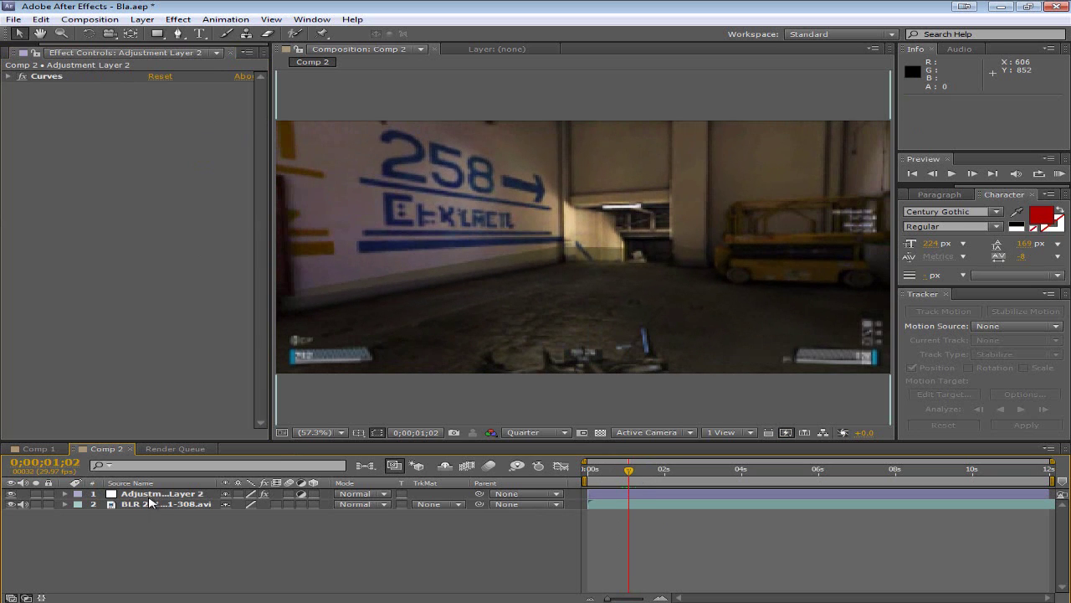
# Step: Feather Adjustment Layer 2's Mask 1 by 162 pixels and scrub the timeline to check the blend
pyautogui.click(65, 494)
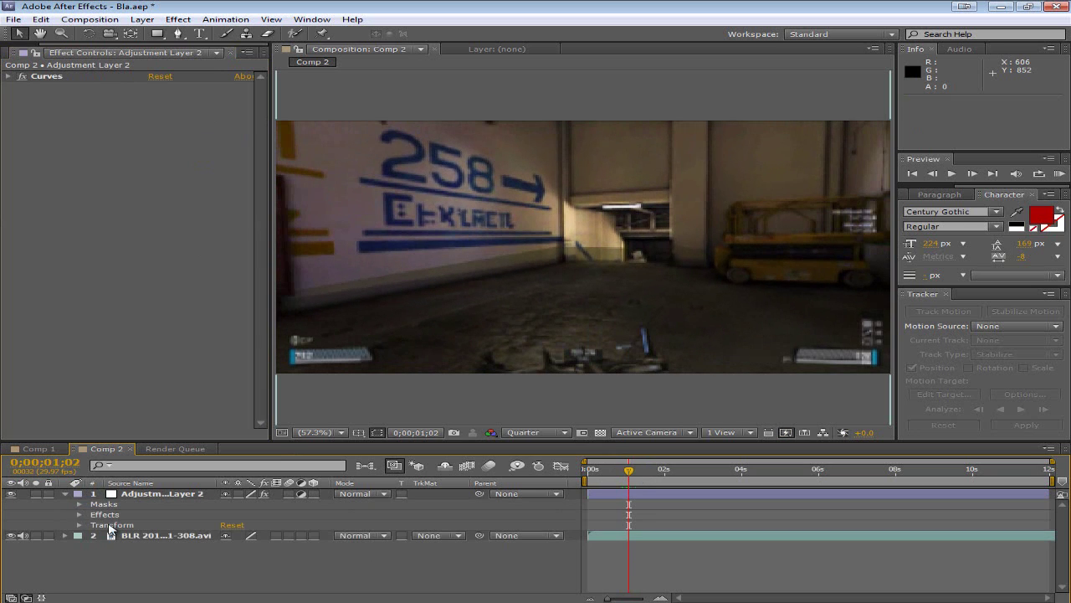
pyautogui.click(79, 504)
pyautogui.click(94, 514)
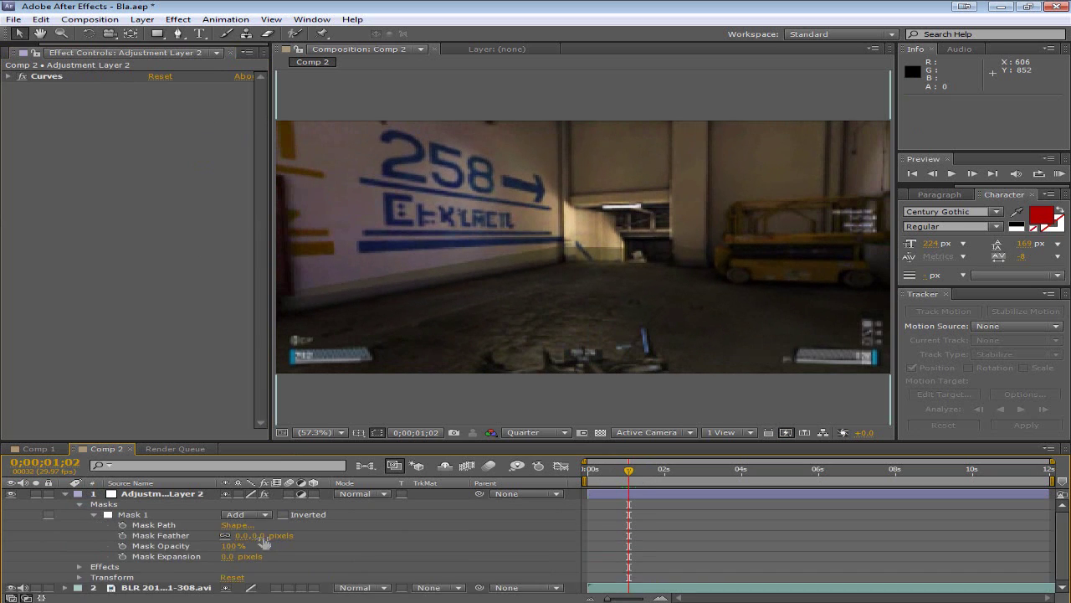
pyautogui.moveTo(266, 535); pyautogui.dragTo(318, 535)
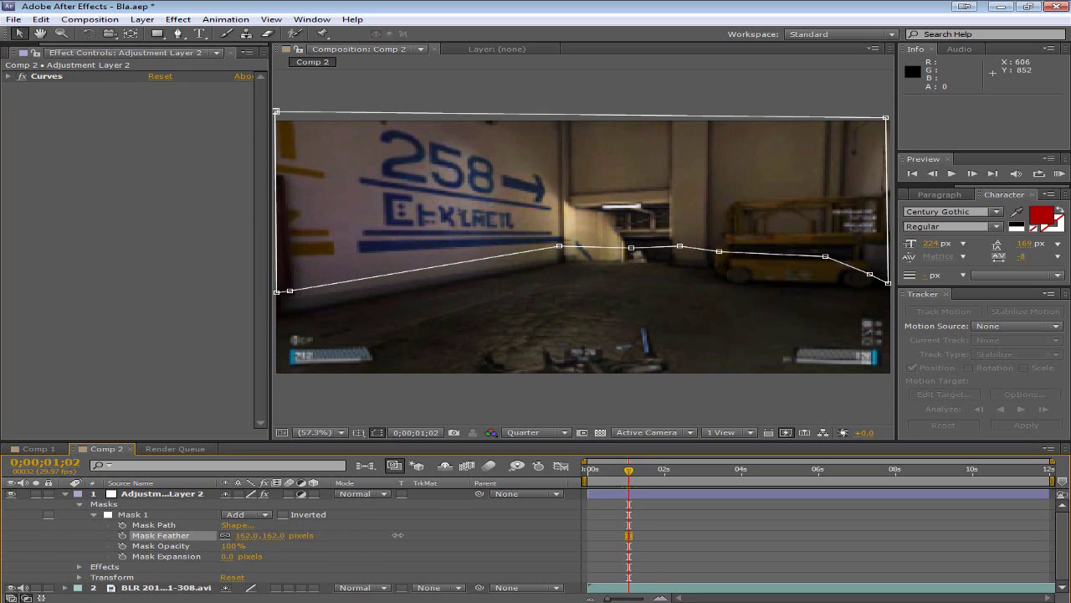
pyautogui.click(207, 588)
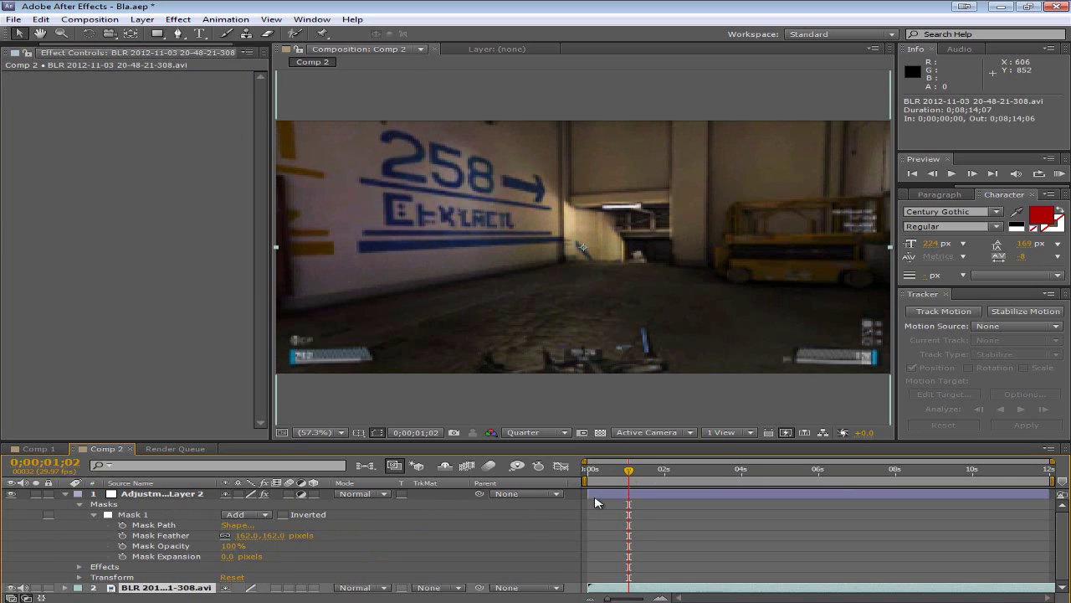
pyautogui.moveTo(628, 474)
pyautogui.mouseDown()
pyautogui.moveTo(786, 500)
pyautogui.moveTo(622, 475)
pyautogui.mouseUp()
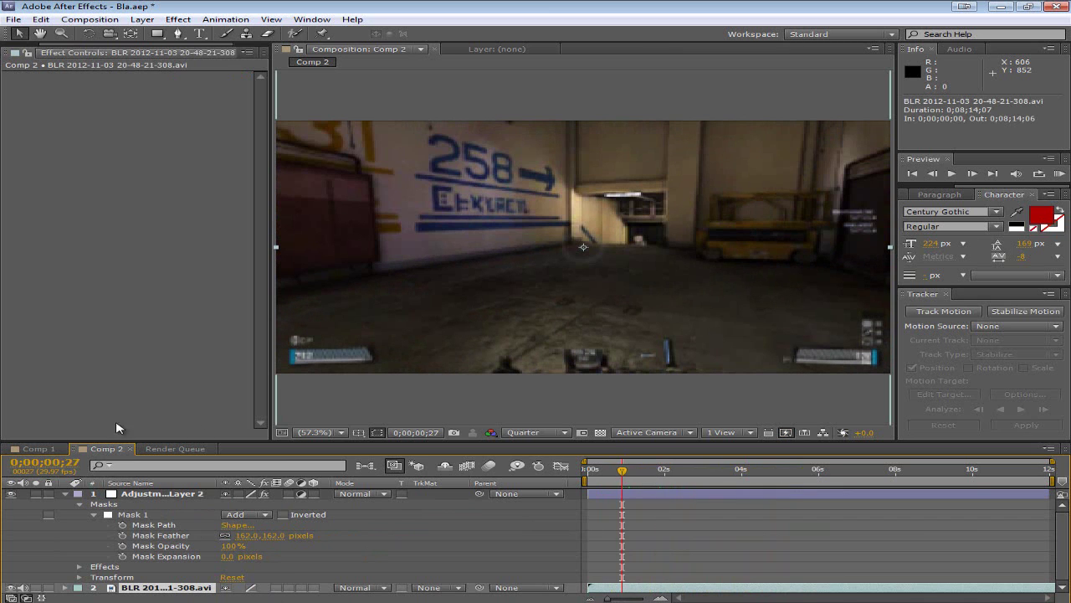
# Step: Switch to Comp 1 and scrub the playhead to preview the title's grid wipe
pyautogui.click(37, 448)
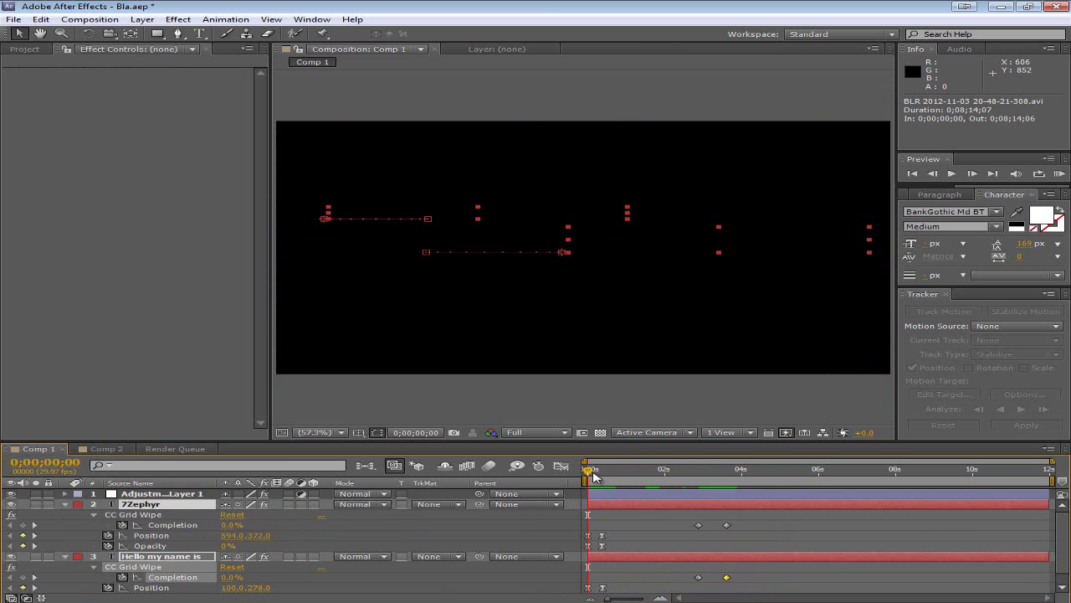
pyautogui.moveTo(591, 474); pyautogui.dragTo(699, 474)
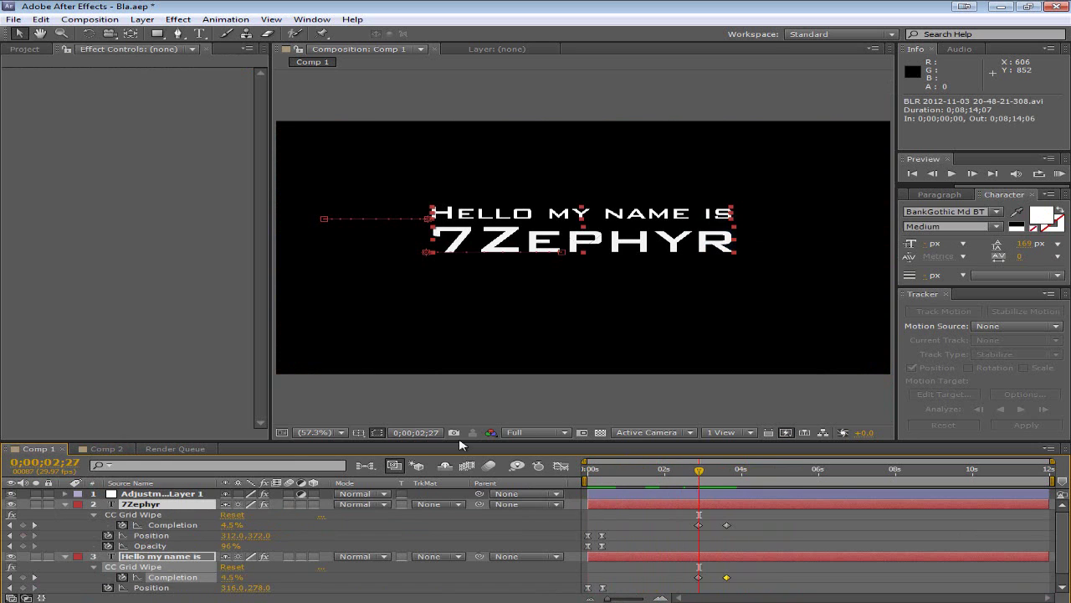